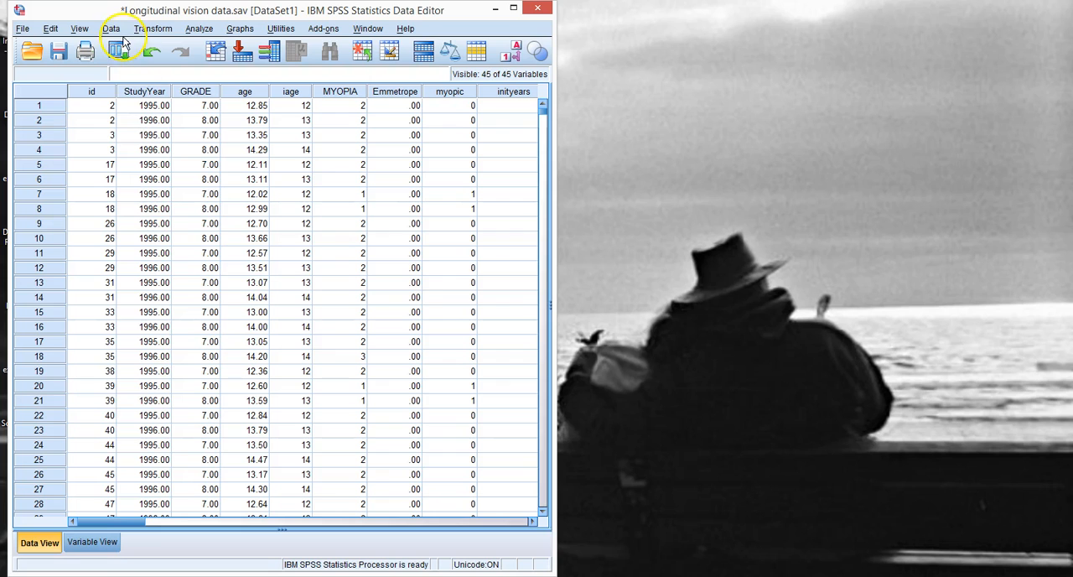
# Step: Start the Aggregate Data command, reset its previous settings, and assign ID as the break variable
pyautogui.click(111, 29)
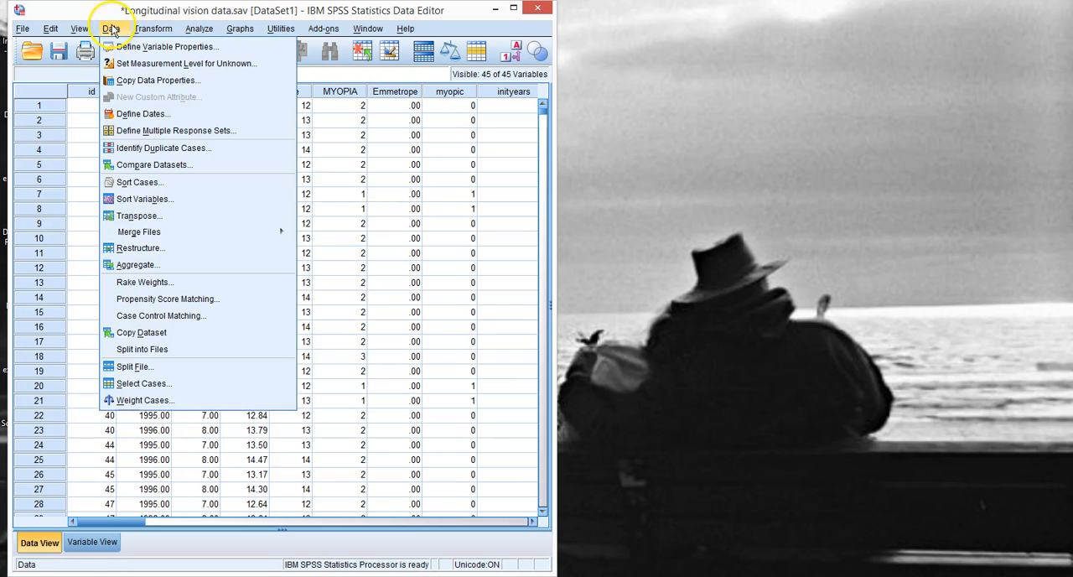
pyautogui.click(136, 265)
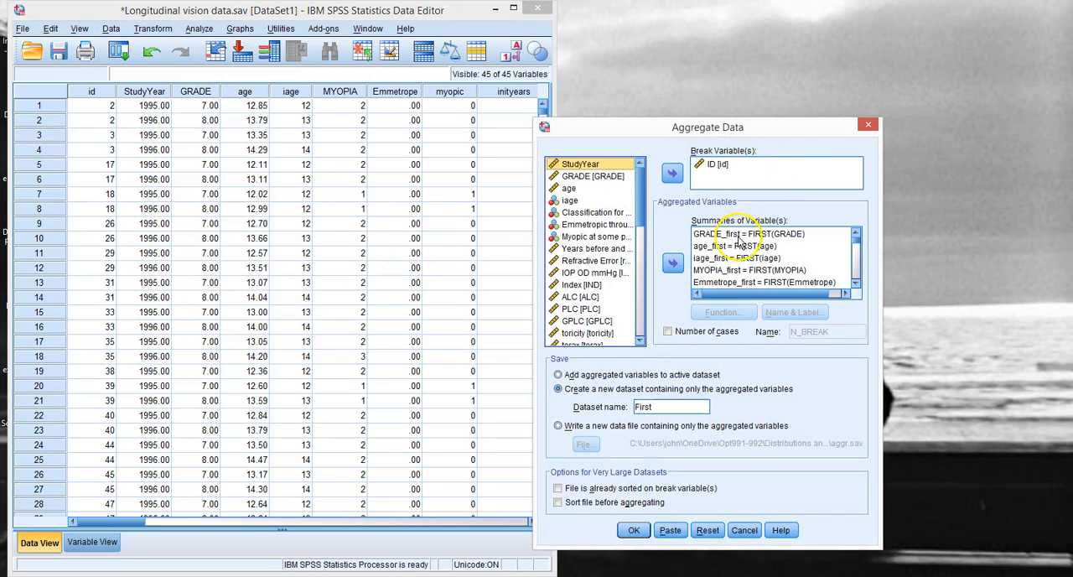
pyautogui.click(707, 530)
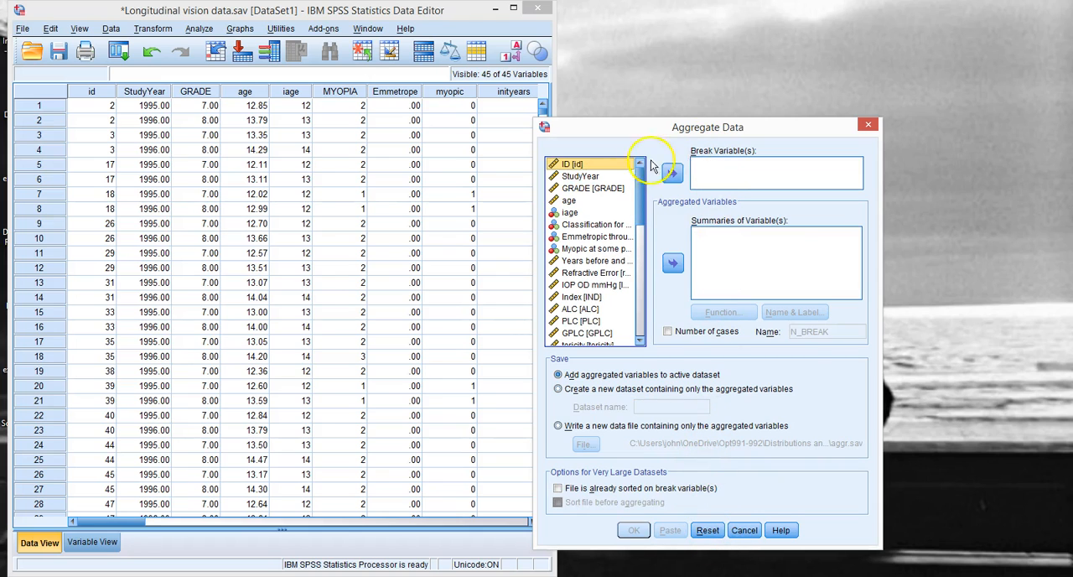
pyautogui.click(673, 174)
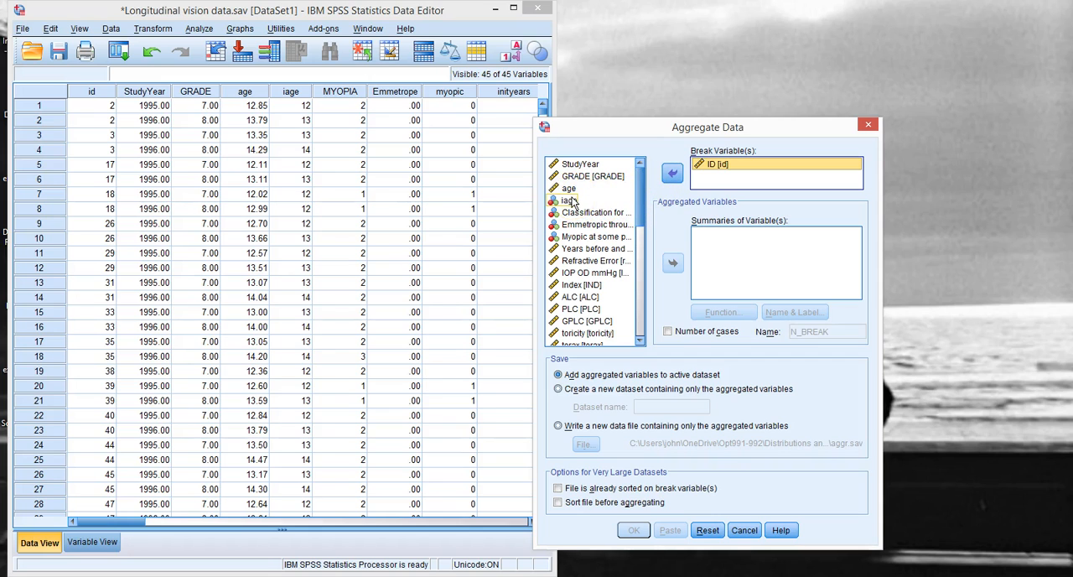
# Step: Add GRADE and iage to the summarised variables of the aggregation
pyautogui.click(592, 176)
pyautogui.click(674, 263)
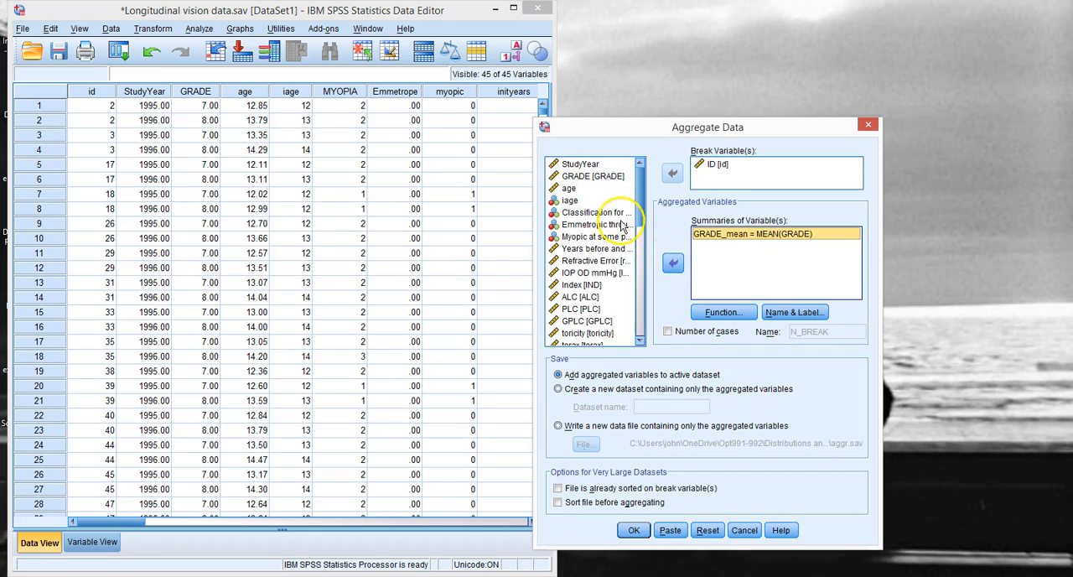
pyautogui.click(570, 200)
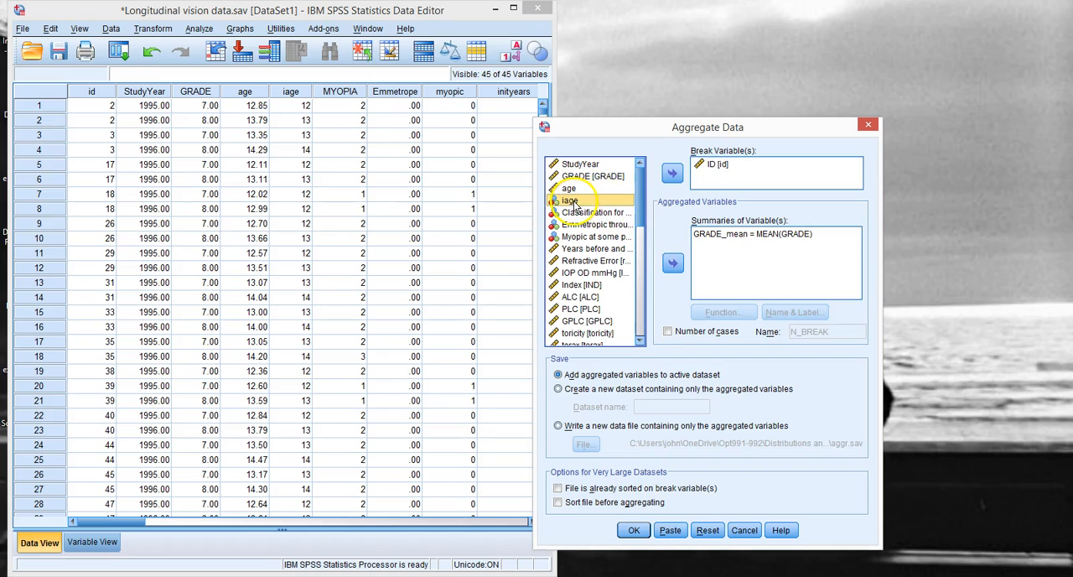
pyautogui.click(672, 263)
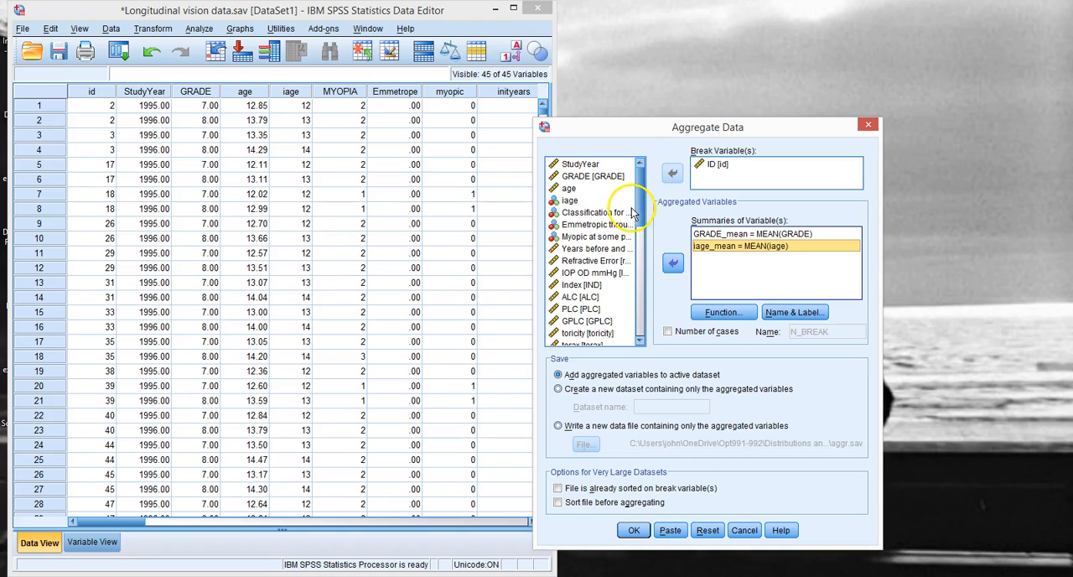
# Step: Add gender and ETHNIC to the summarised variables of the aggregation
pyautogui.moveTo(639, 214); pyautogui.dragTo(646, 333)
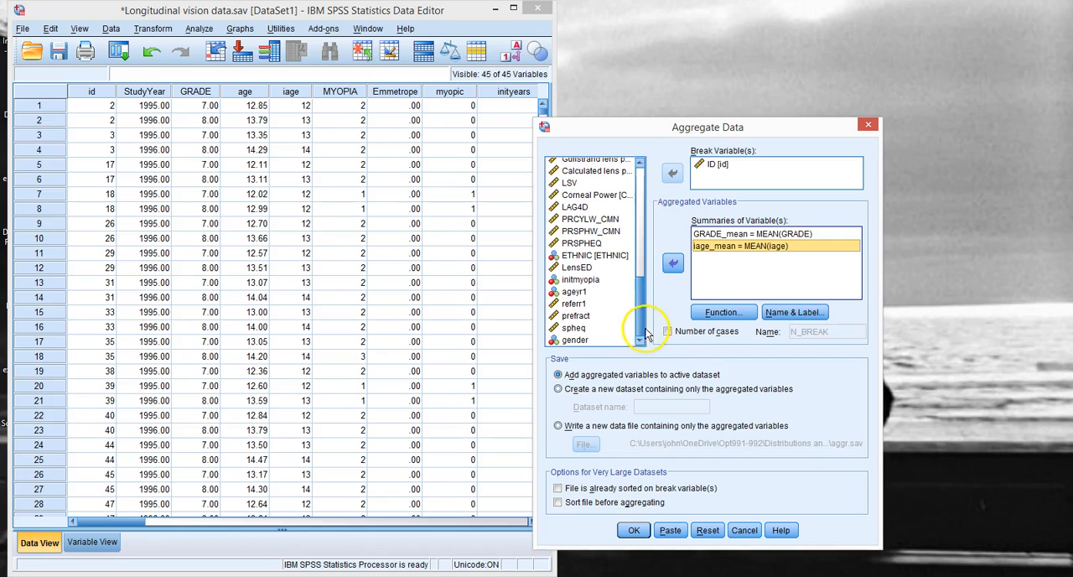
pyautogui.click(586, 339)
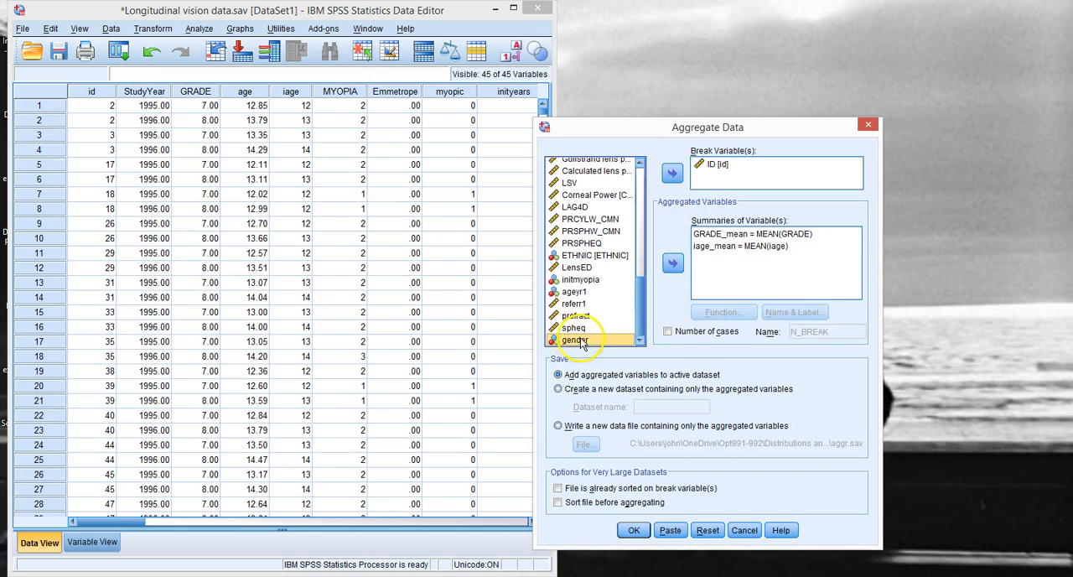
pyautogui.click(671, 263)
pyautogui.click(594, 255)
pyautogui.click(671, 265)
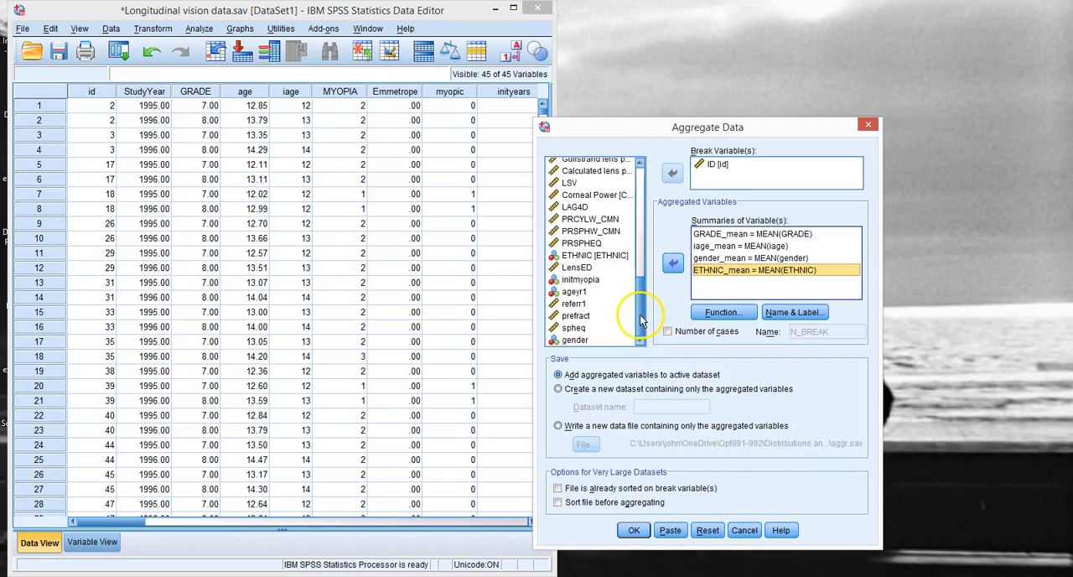
# Step: Add the myopic, Emmetrope and inityears variables to the aggregation's summaries
pyautogui.moveTo(641, 316); pyautogui.dragTo(631, 209)
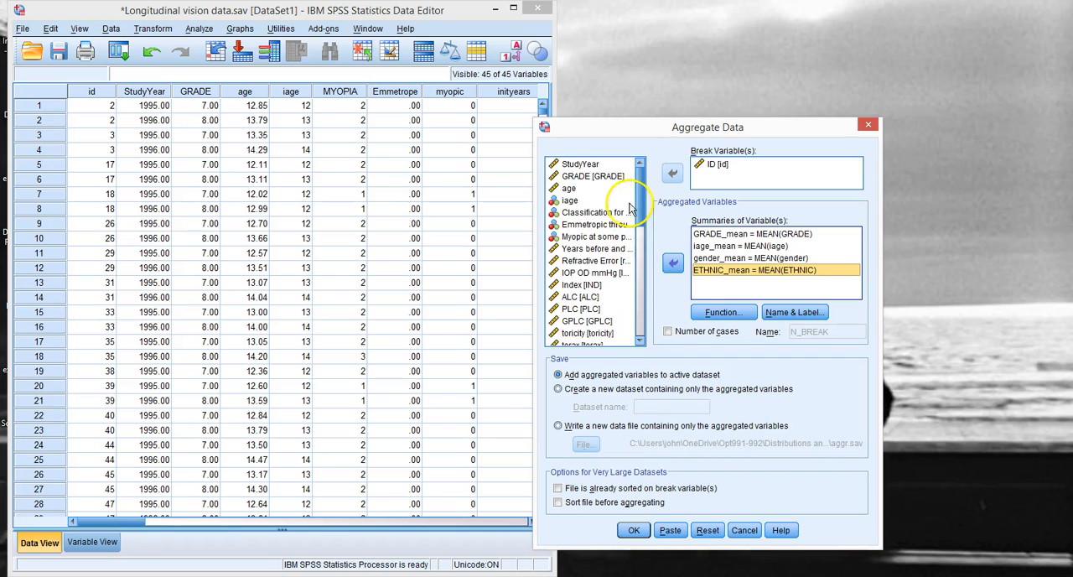
pyautogui.click(576, 238)
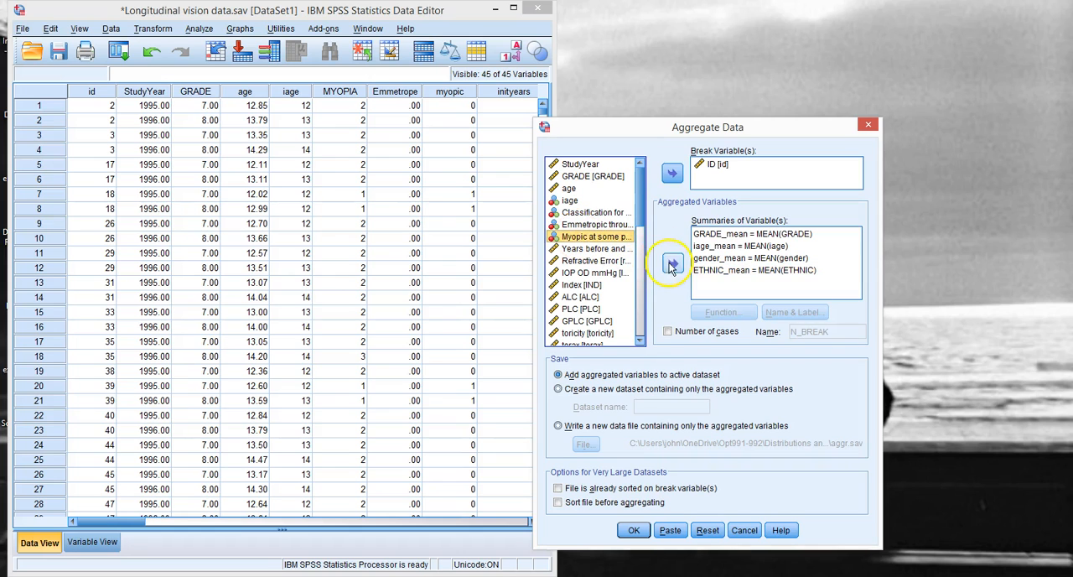
pyautogui.click(670, 264)
pyautogui.click(591, 224)
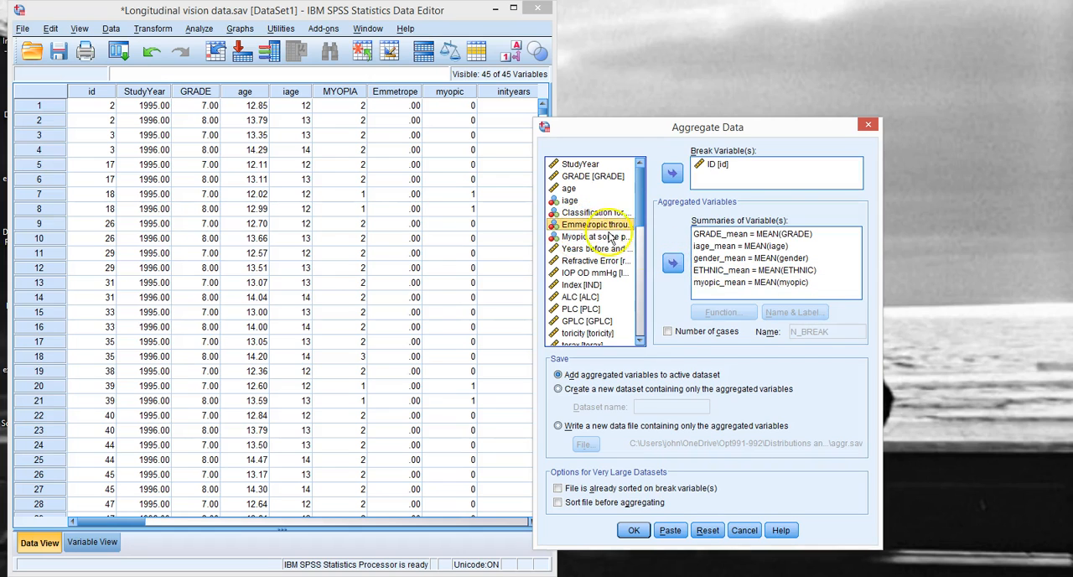
pyautogui.click(673, 264)
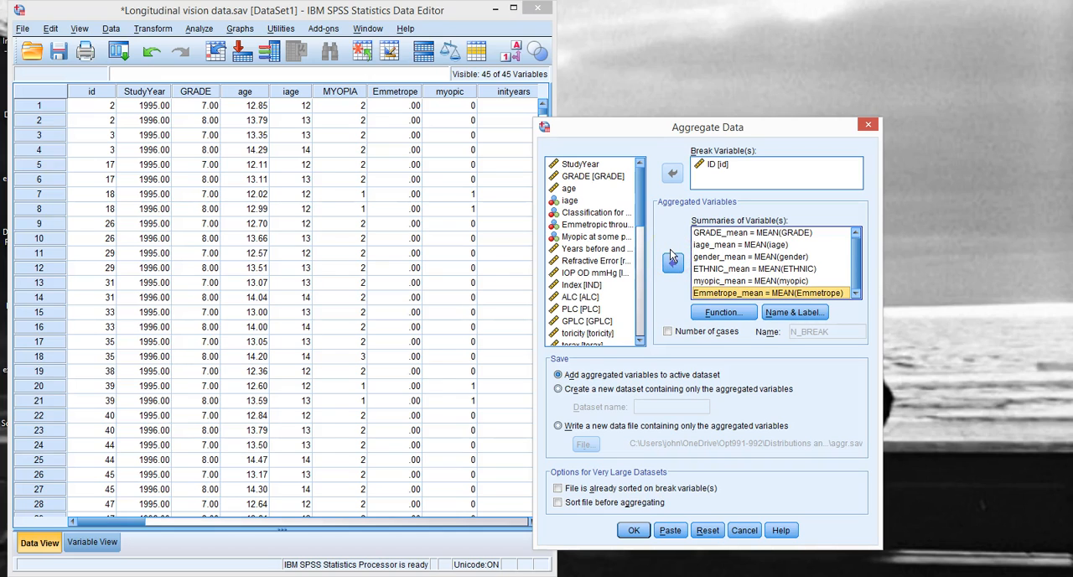
pyautogui.click(593, 249)
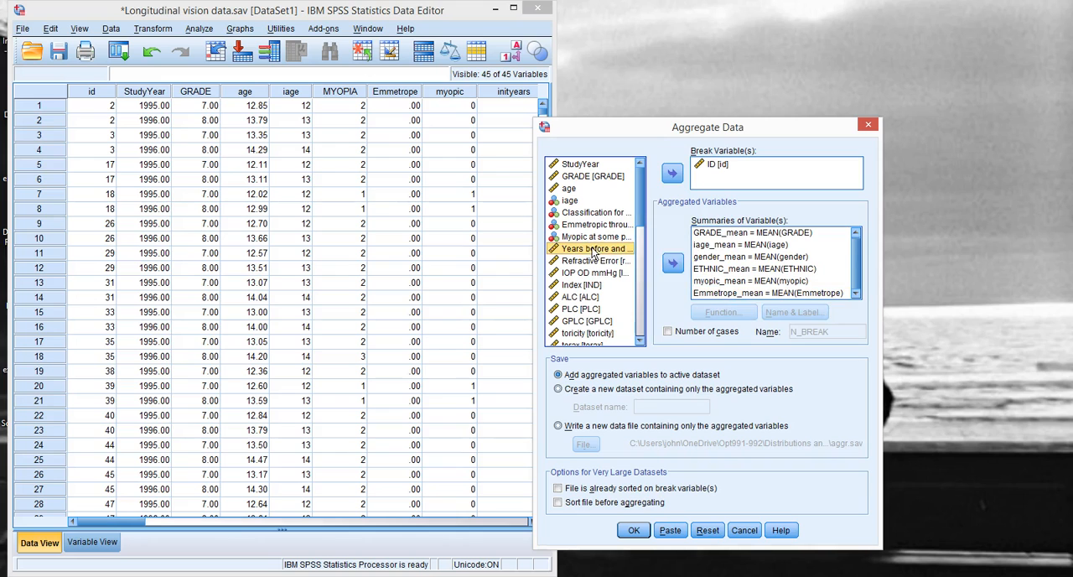
pyautogui.click(673, 265)
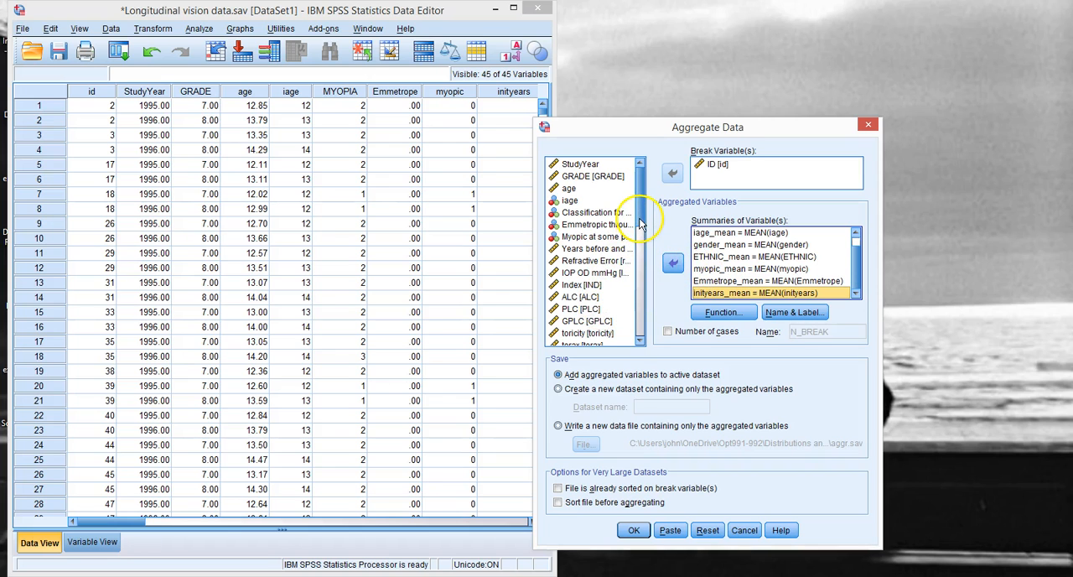
# Step: Add CYLW_CMN, SPHW_CMN, vitreous chamber, anterior chamber, mean lens thickness and mean axial length to the summaries together
pyautogui.moveTo(640, 223); pyautogui.dragTo(641, 259)
pyautogui.scroll(-3, 642, 259)
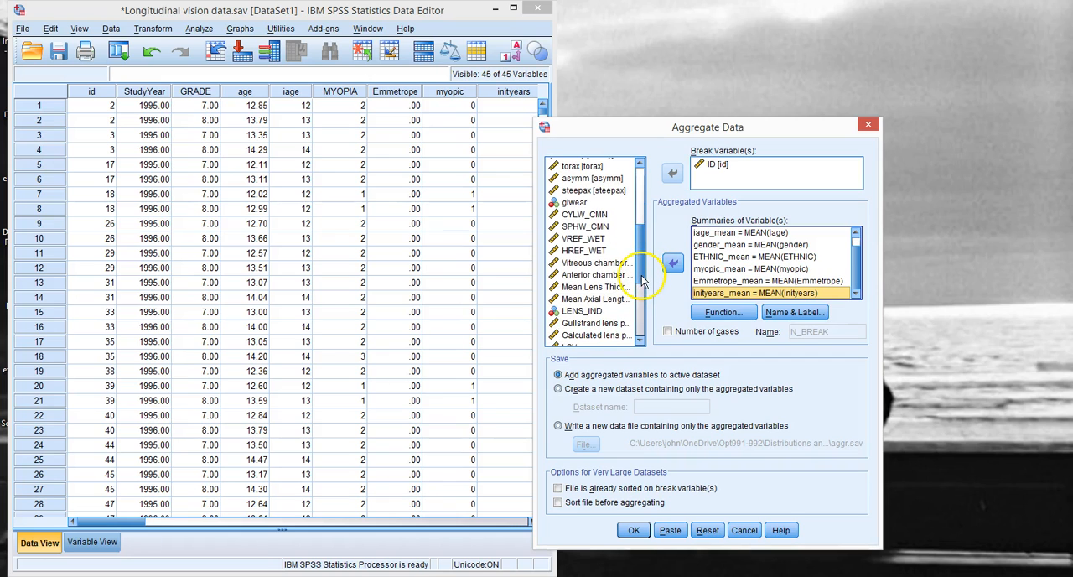
pyautogui.click(585, 215)
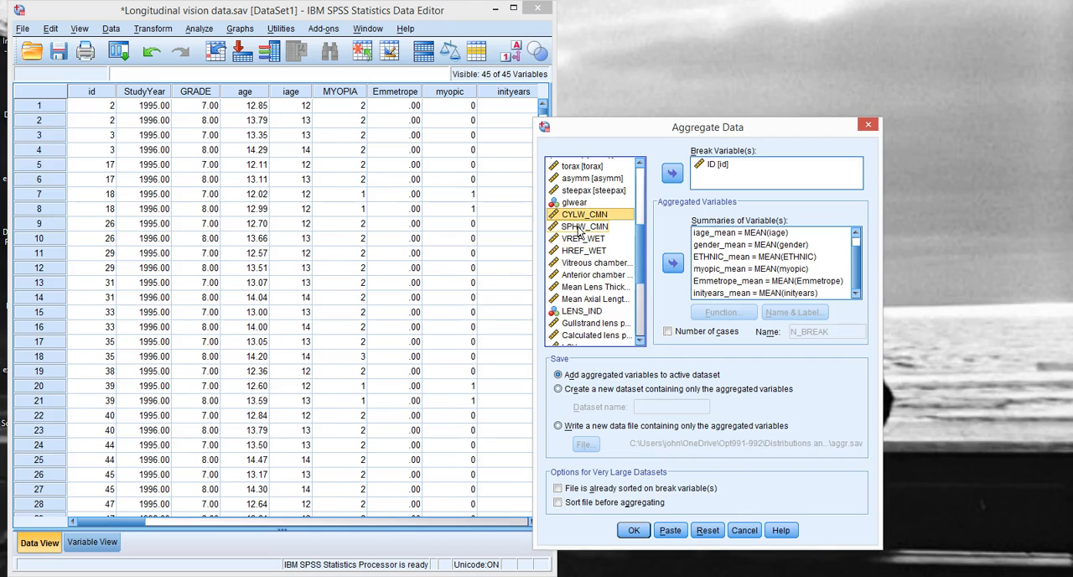
pyautogui.keyDown('ctrl'); pyautogui.click(578, 227); pyautogui.keyUp('ctrl')
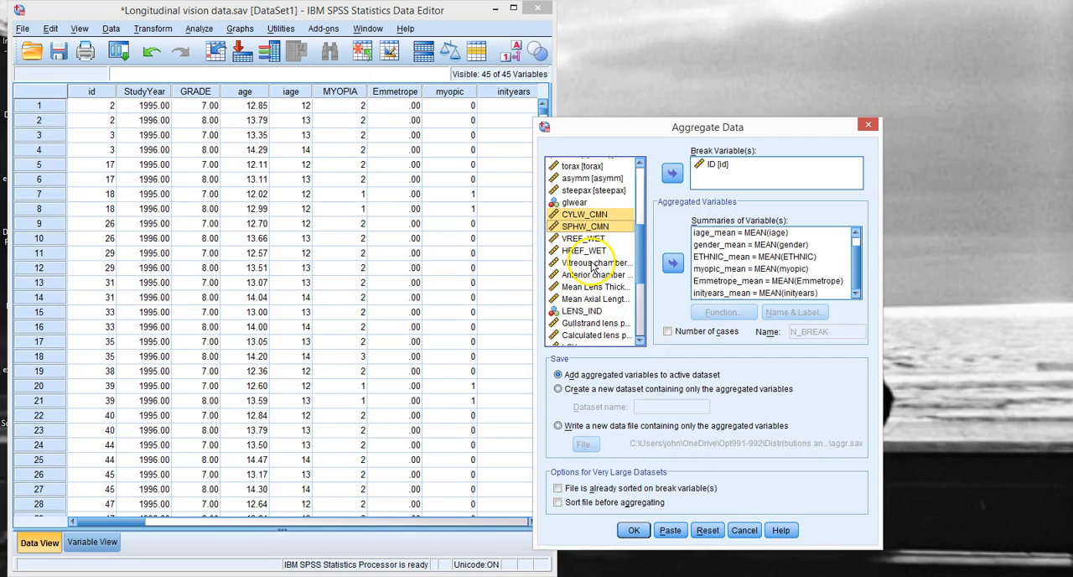
pyautogui.keyDown('ctrl'); pyautogui.click(592, 263); pyautogui.keyUp('ctrl')
pyautogui.keyDown('ctrl'); pyautogui.click(592, 275); pyautogui.keyUp('ctrl')
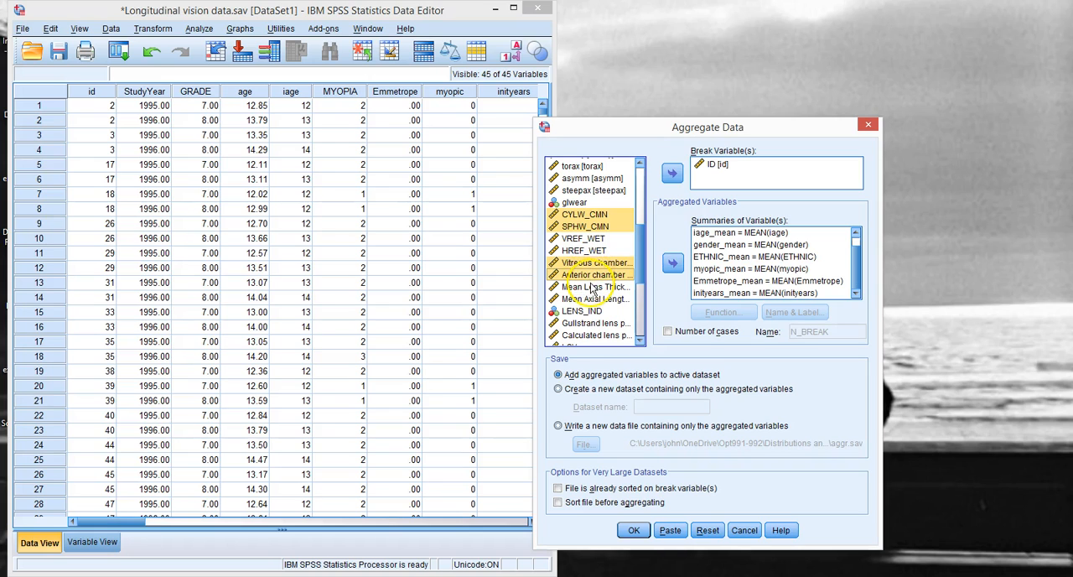
pyautogui.keyDown('ctrl'); pyautogui.click(592, 288); pyautogui.keyUp('ctrl')
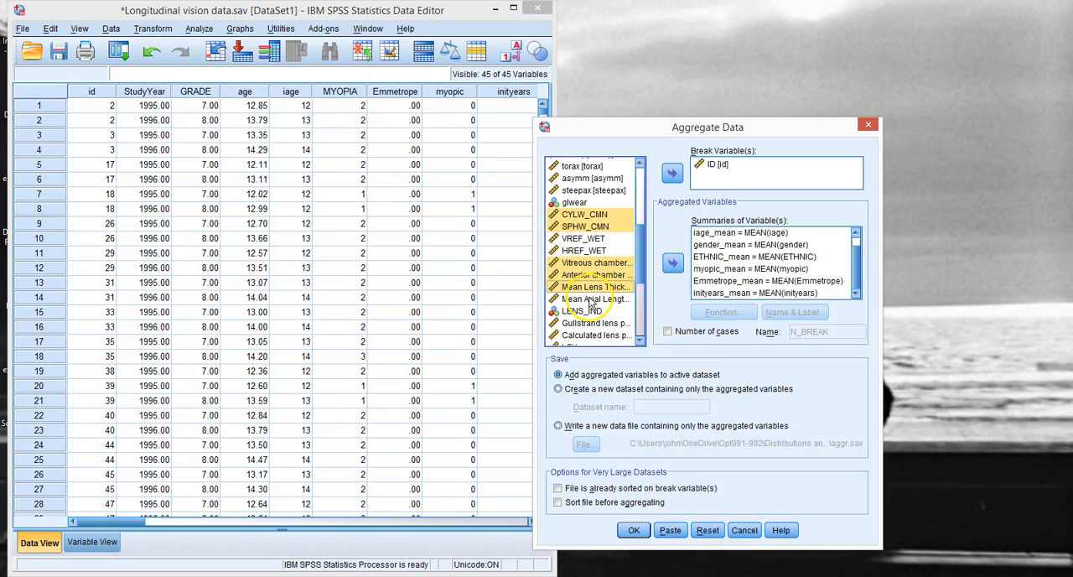
pyautogui.keyDown('ctrl'); pyautogui.click(592, 299); pyautogui.keyUp('ctrl')
pyautogui.click(671, 265)
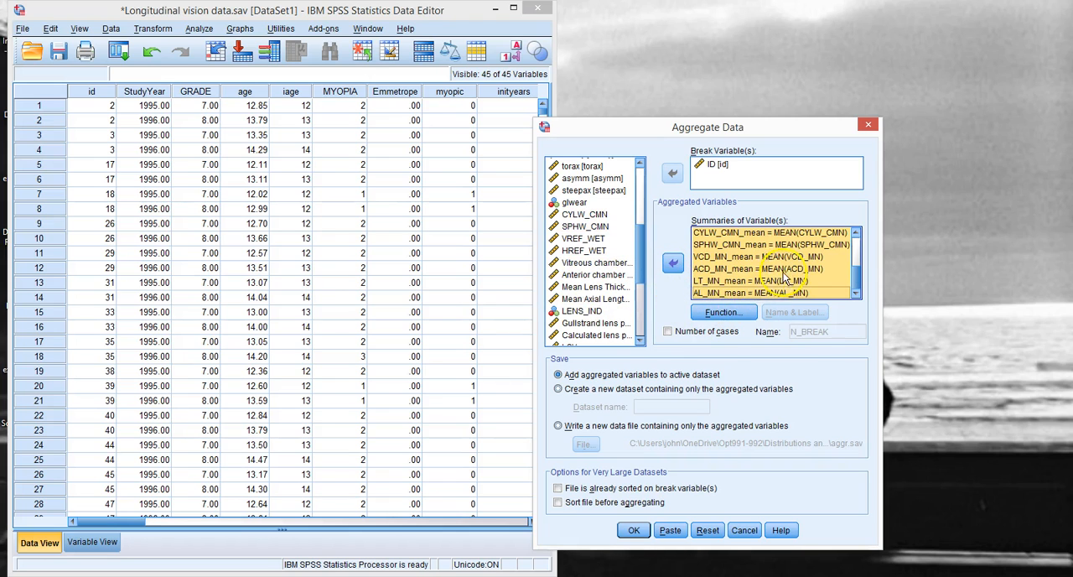
# Step: Set the aggregate function of the six summaries from CYLW_CMN to AL_MN to First
pyautogui.click(725, 312)
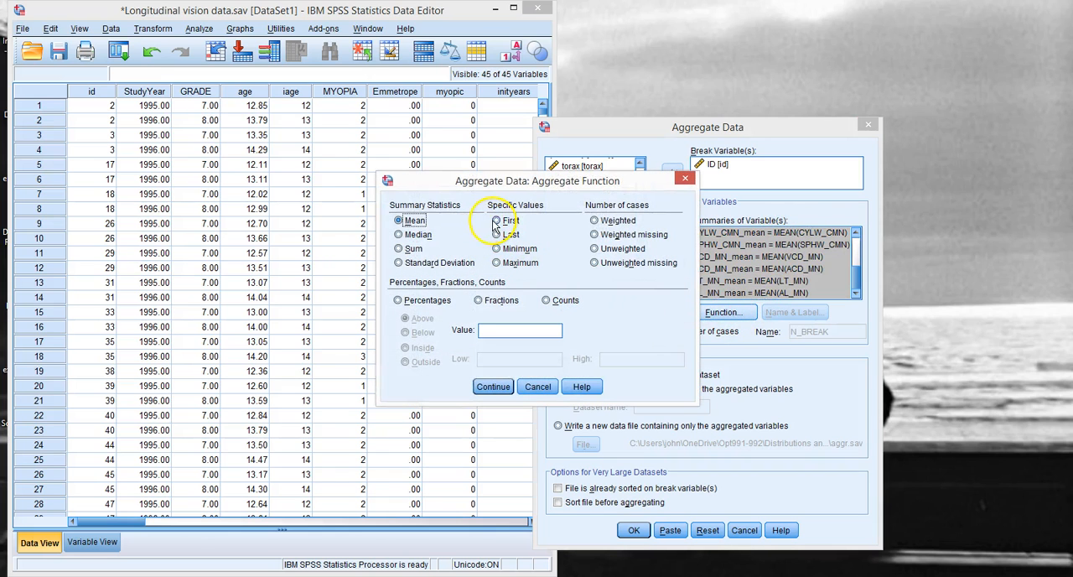
pyautogui.click(507, 220)
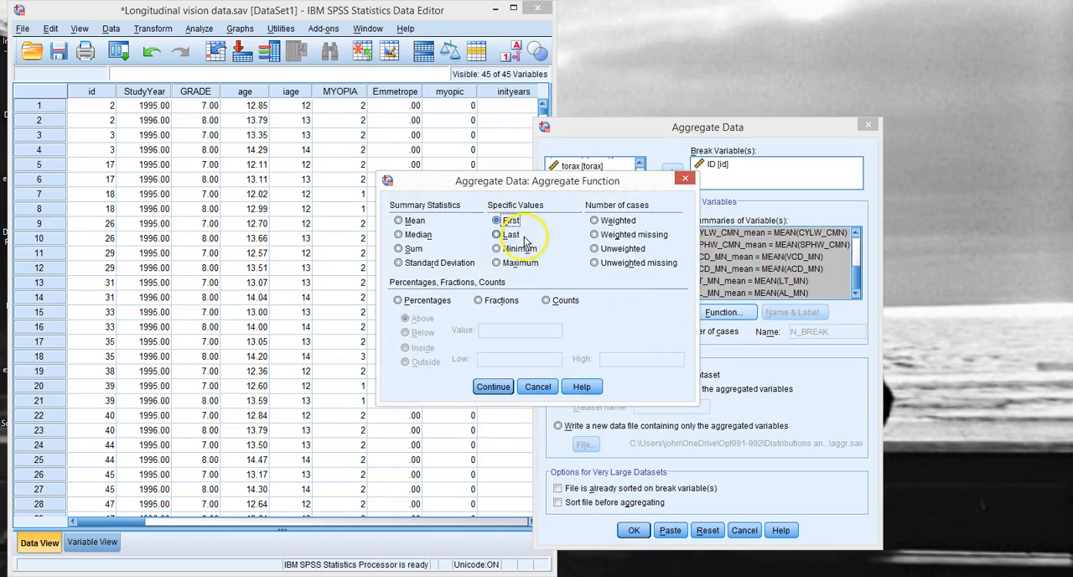
pyautogui.click(493, 386)
pyautogui.click(578, 312)
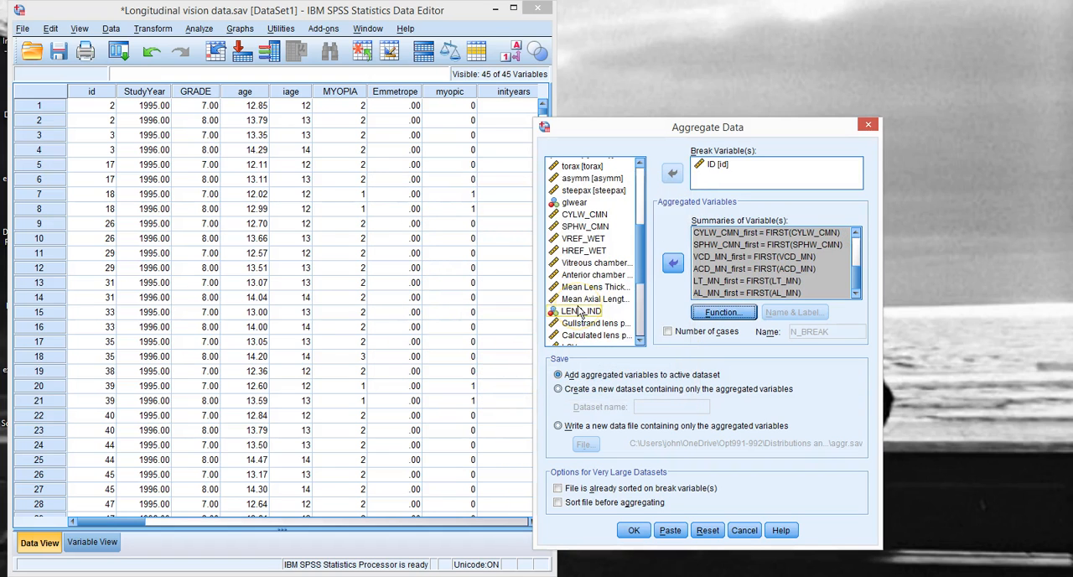
pyautogui.click(640, 276)
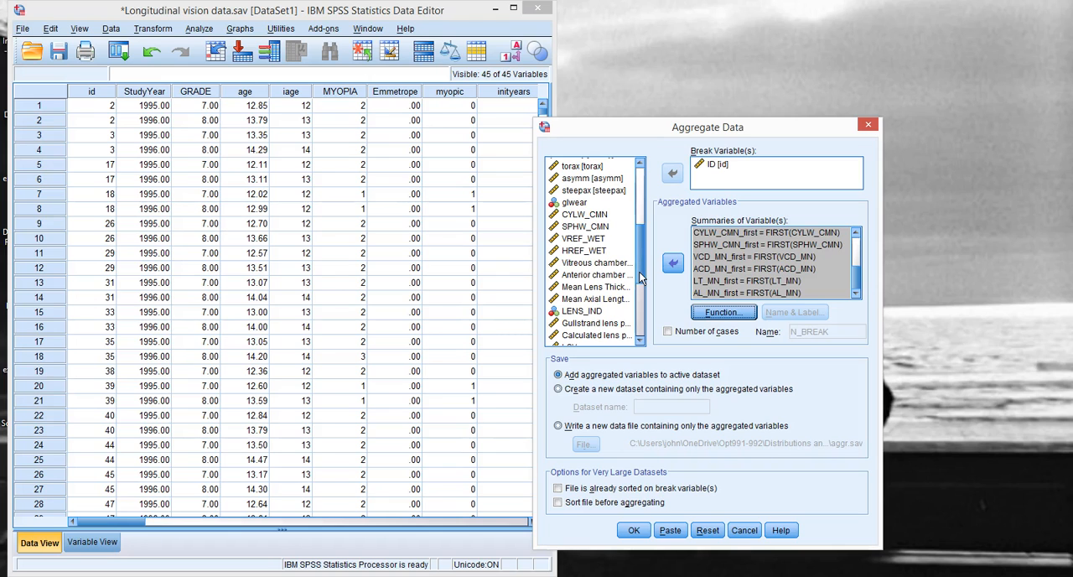
# Step: Set the aggregate function of the seven summaries from GRADE to inityears to First
pyautogui.moveTo(857, 273)
pyautogui.mouseDown()
pyautogui.moveTo(861, 245)
pyautogui.moveTo(864, 279)
pyautogui.moveTo(863, 266)
pyautogui.mouseUp()
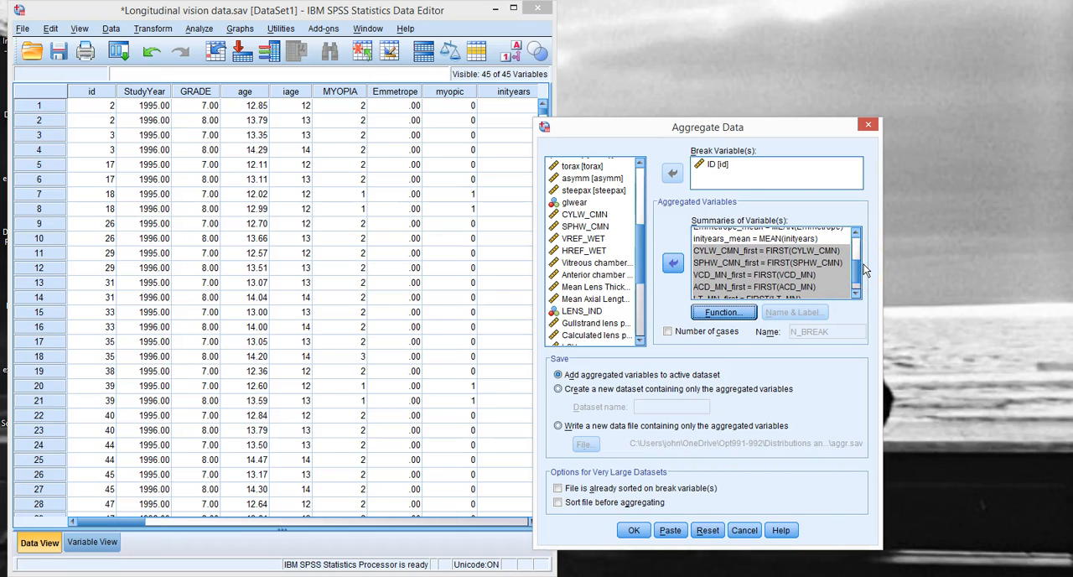
pyautogui.moveTo(866, 268); pyautogui.dragTo(864, 255)
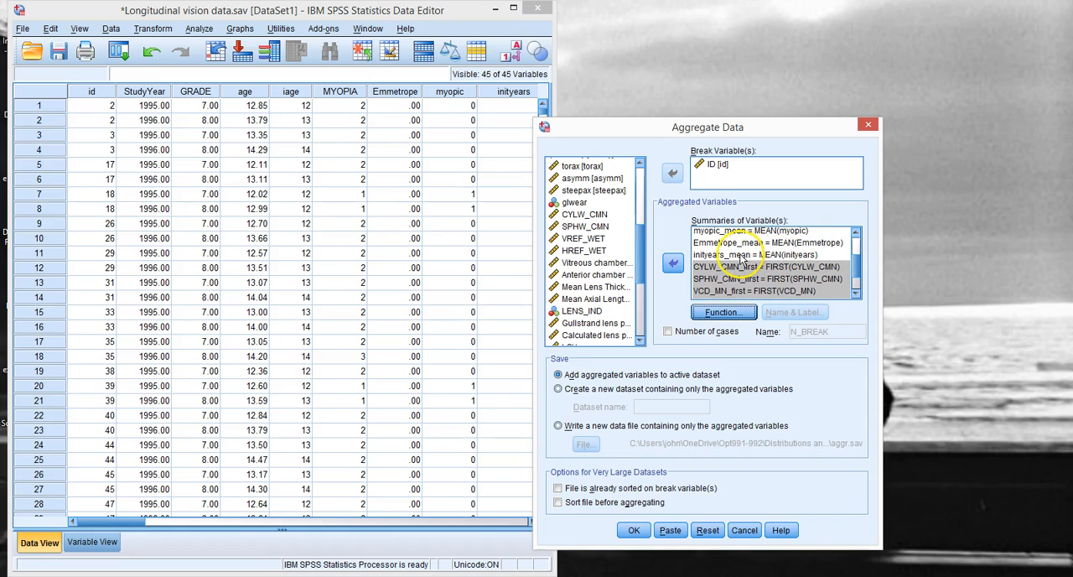
pyautogui.click(740, 258)
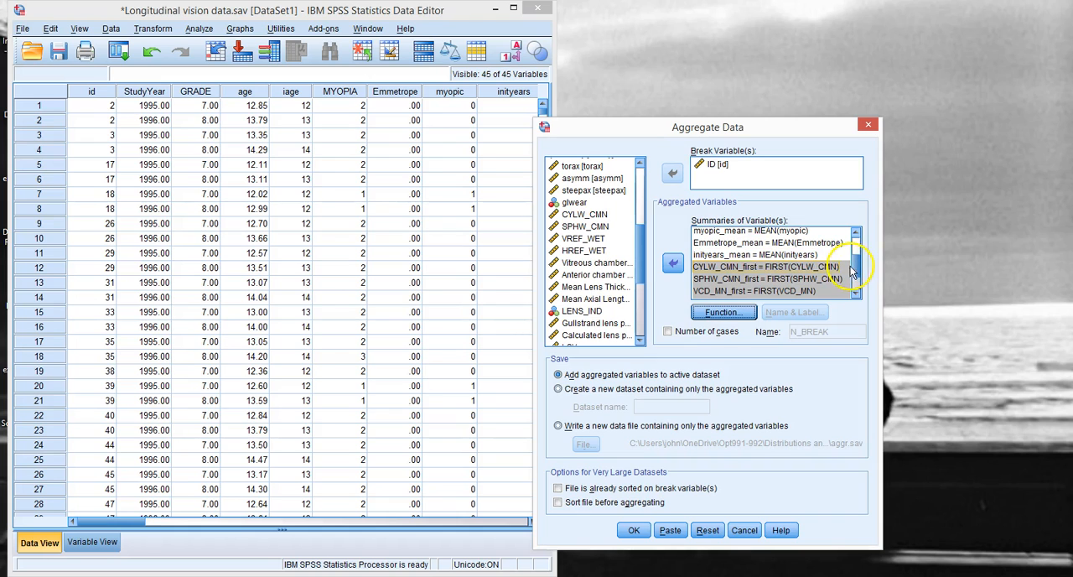
pyautogui.click(855, 290)
pyautogui.click(856, 291)
pyautogui.moveTo(858, 290); pyautogui.dragTo(862, 254)
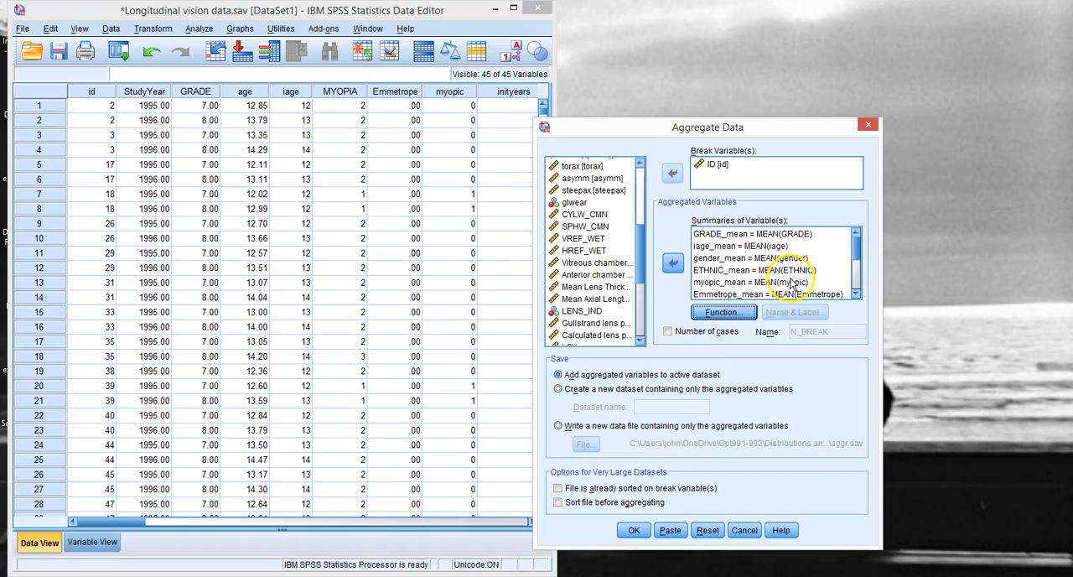
pyautogui.click(855, 293)
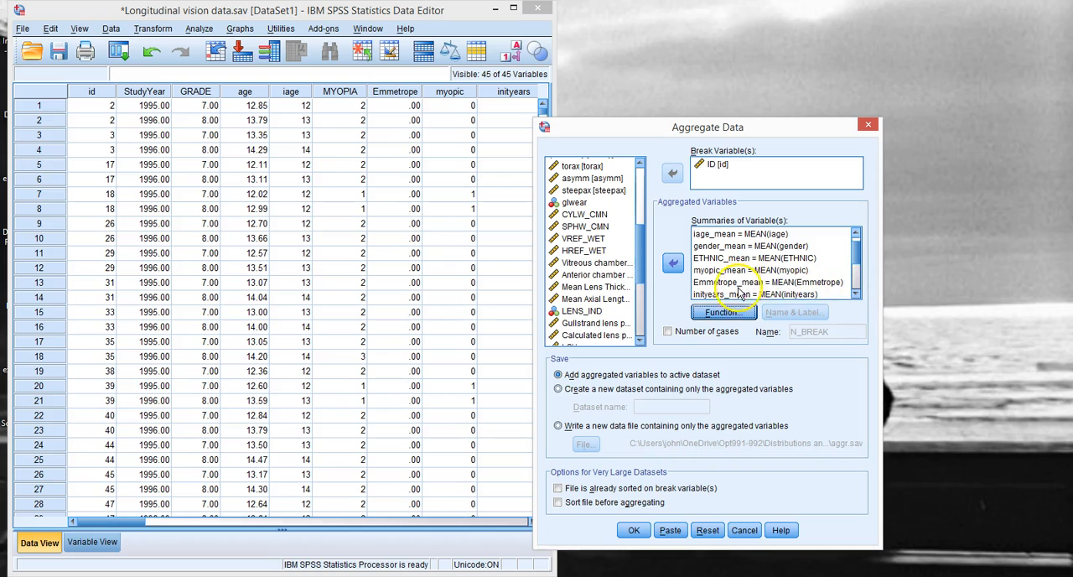
pyautogui.click(837, 295)
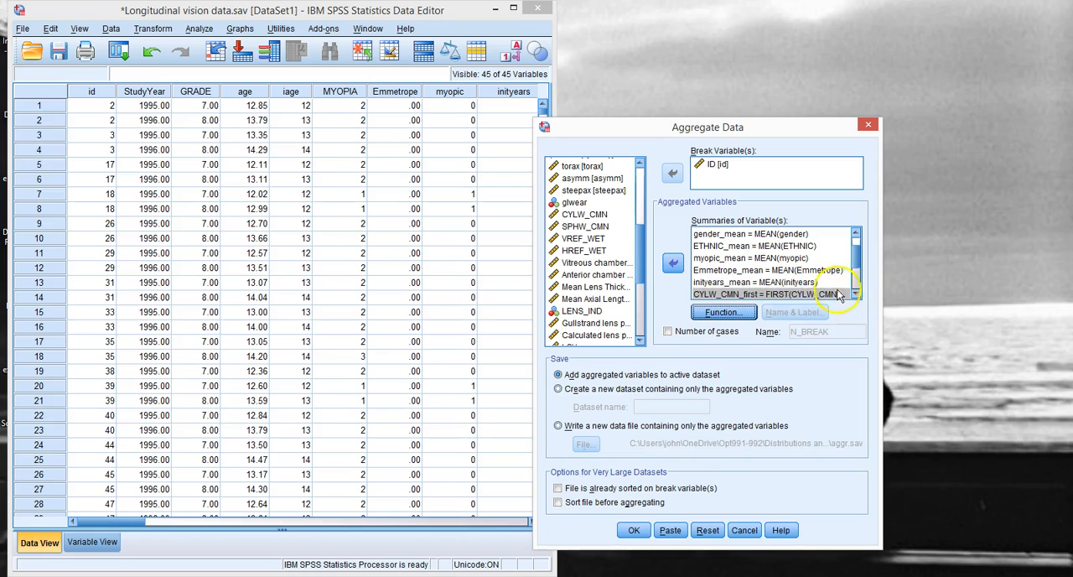
pyautogui.click(758, 282)
pyautogui.scroll(2, 857, 262)
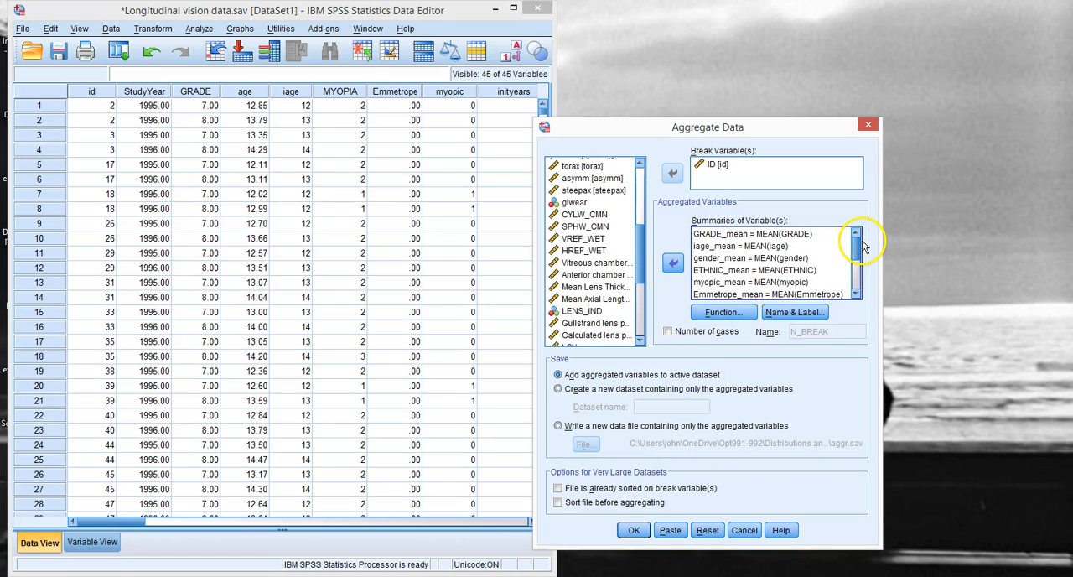
pyautogui.keyDown('shift'); pyautogui.click(740, 239); pyautogui.keyUp('shift')
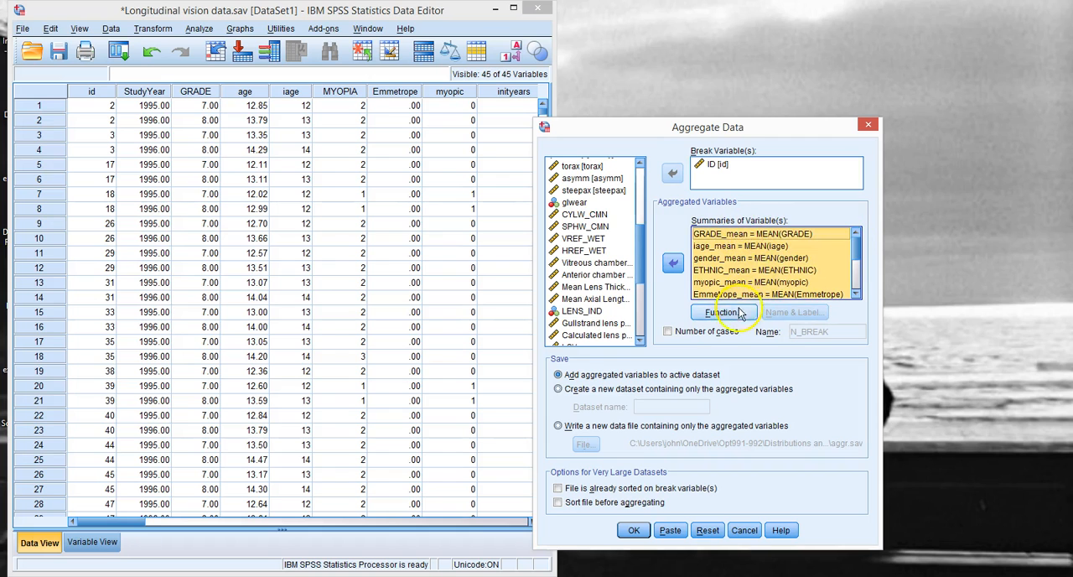
pyautogui.click(724, 312)
pyautogui.click(496, 220)
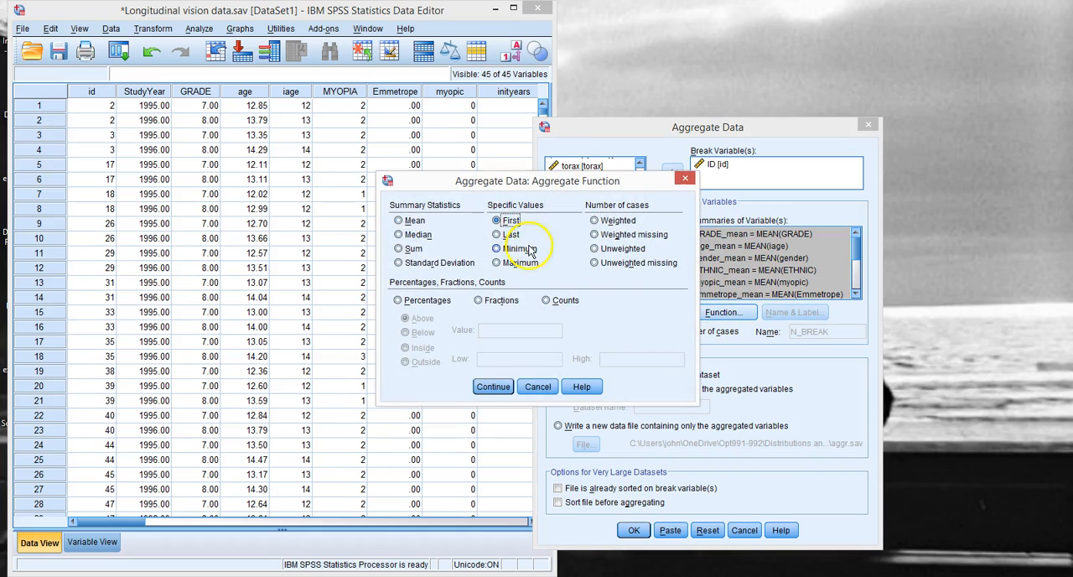
pyautogui.click(492, 387)
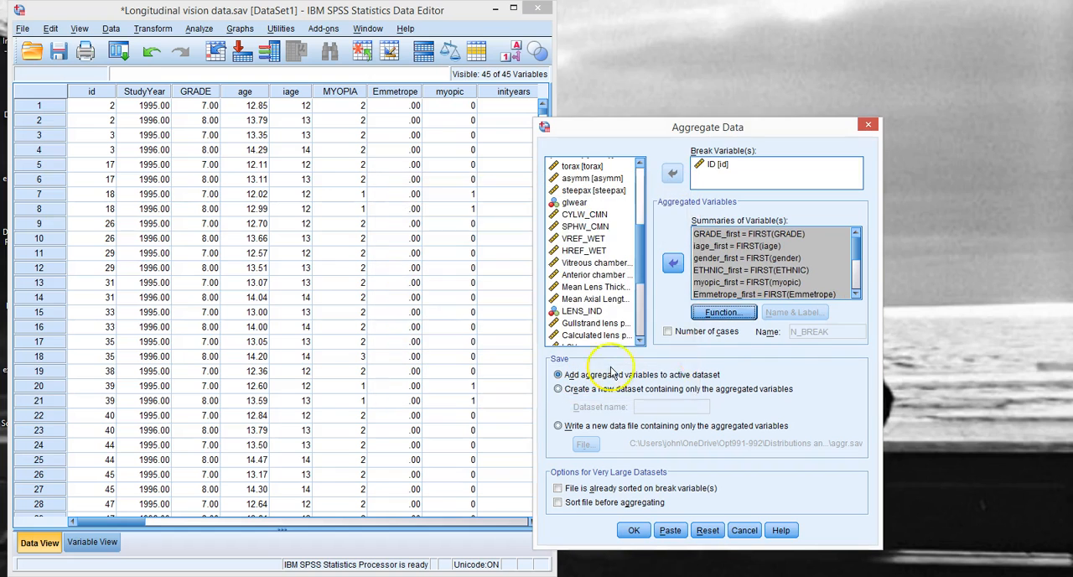
pyautogui.moveTo(857, 261)
pyautogui.mouseDown()
pyautogui.moveTo(856, 288)
pyautogui.moveTo(858, 249)
pyautogui.mouseUp()
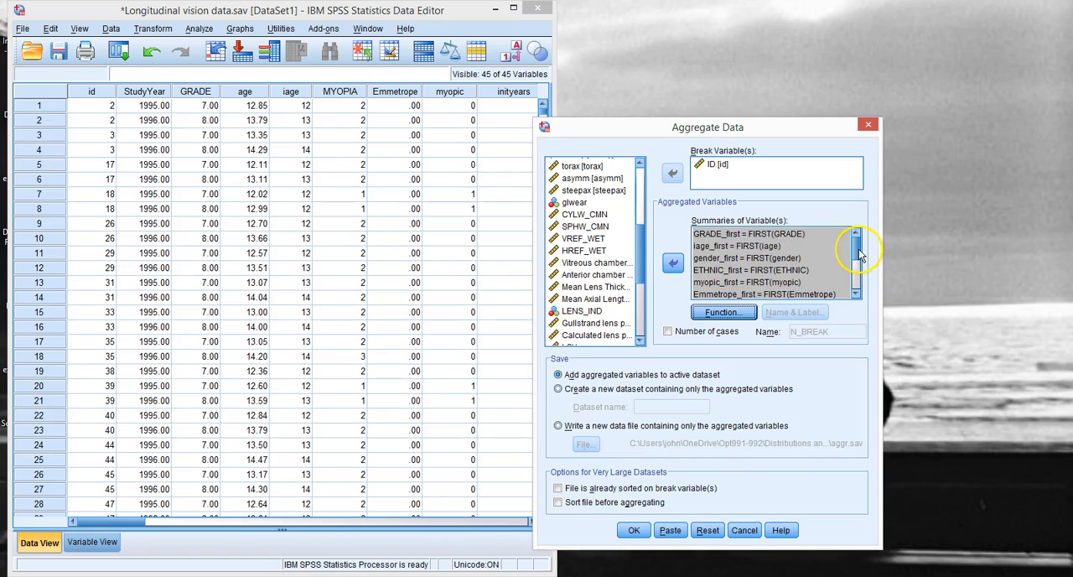
pyautogui.click(715, 234)
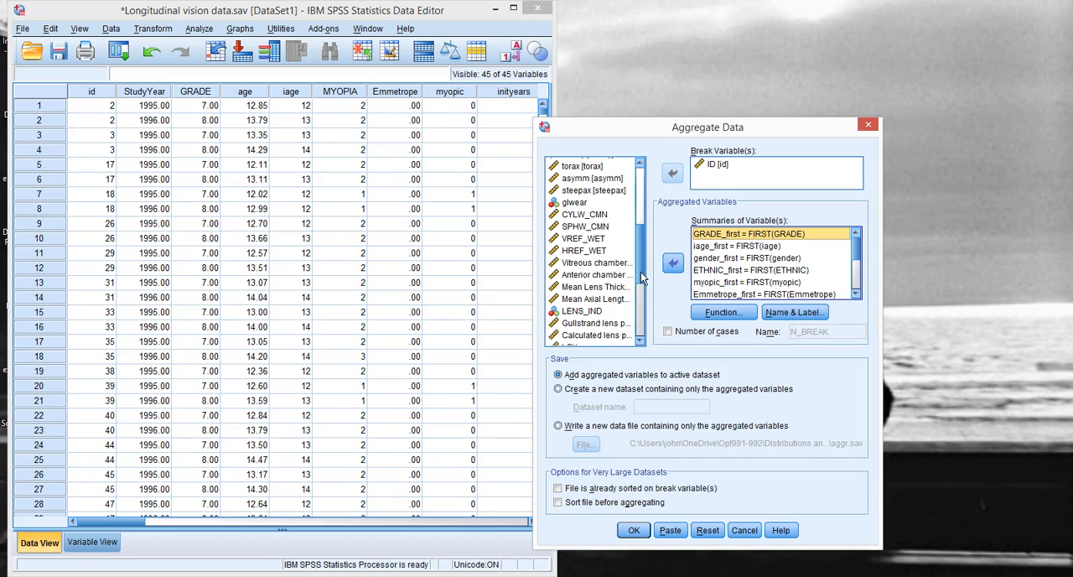
# Step: Add iage, inityears, CYLW_CMN, SPHW_CMN, vitreous chamber, anterior chamber, mean lens thickness and mean axial length to the summaries a second time
pyautogui.moveTo(641, 272); pyautogui.dragTo(648, 215)
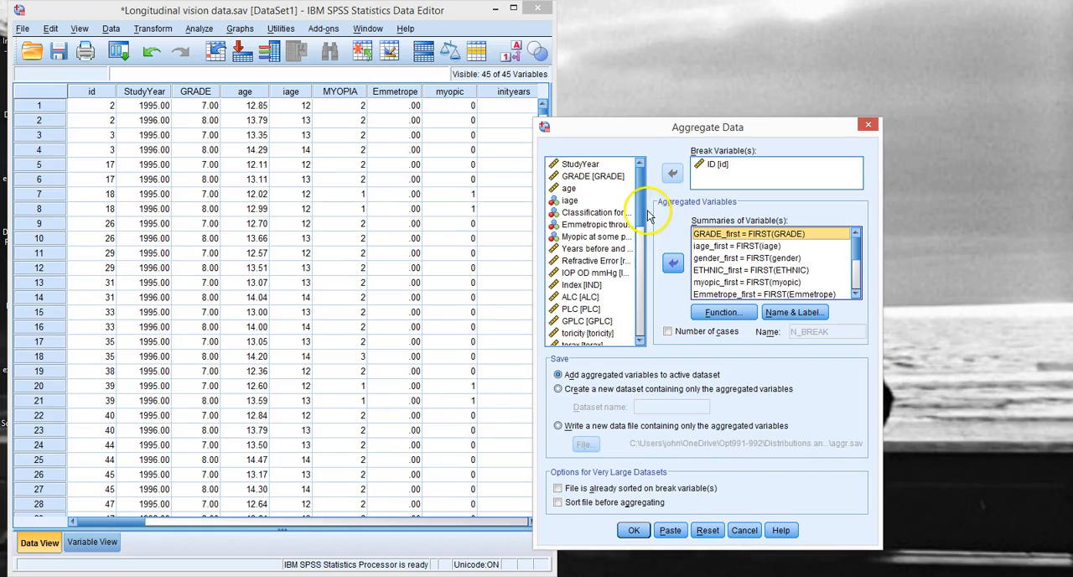
pyautogui.click(577, 200)
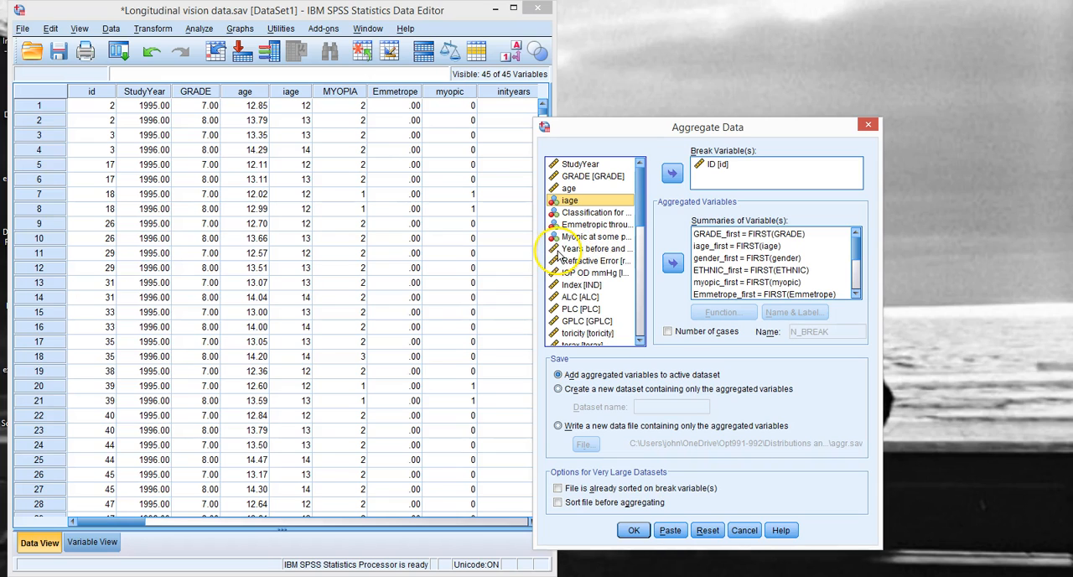
pyautogui.keyDown('ctrl'); pyautogui.click(585, 250); pyautogui.keyUp('ctrl')
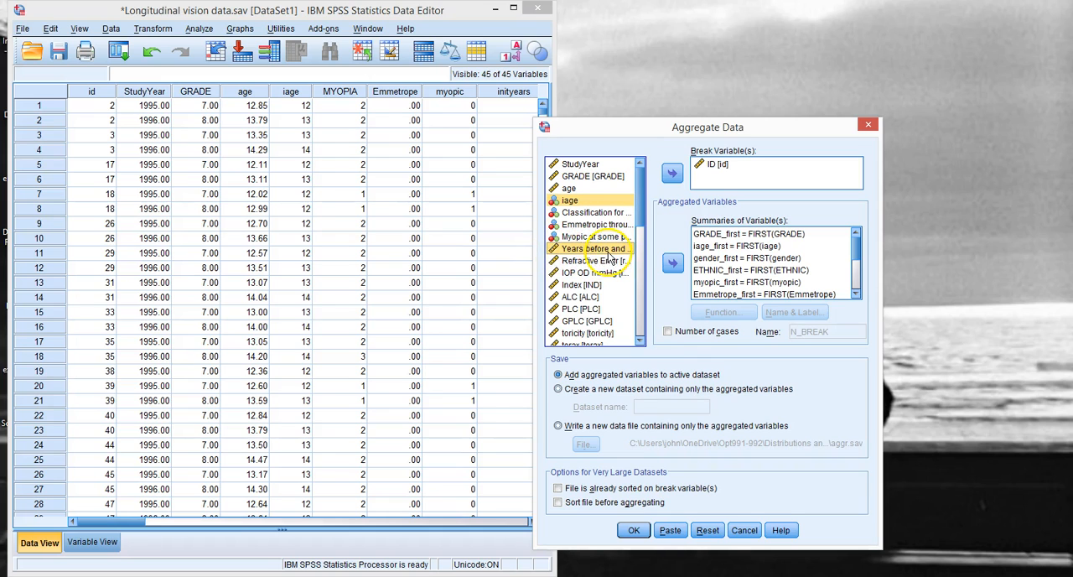
pyautogui.moveTo(643, 217); pyautogui.dragTo(639, 262)
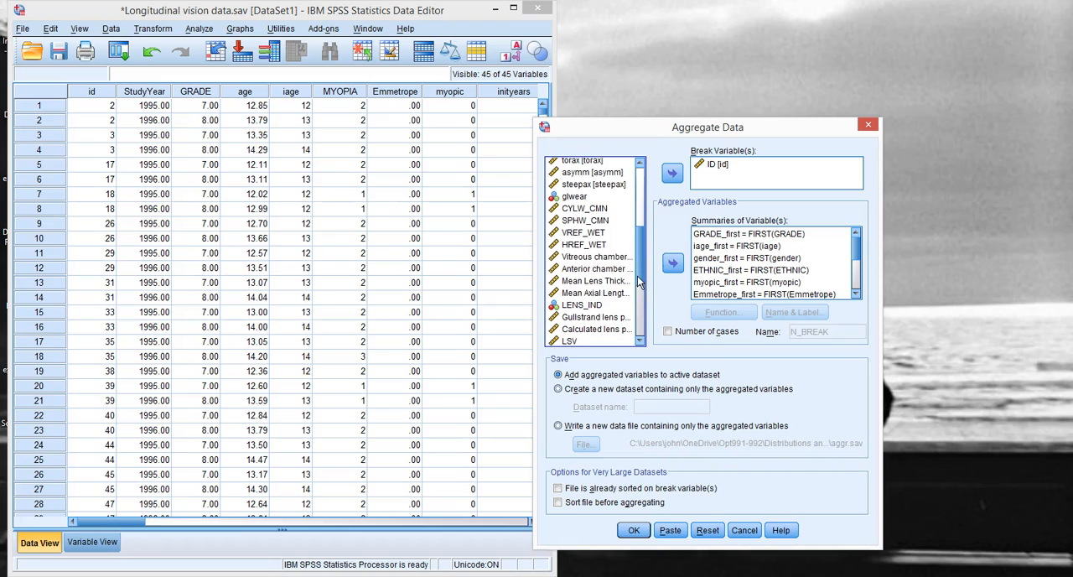
pyautogui.click(577, 210)
pyautogui.keyDown('ctrl'); pyautogui.click(578, 221); pyautogui.keyUp('ctrl')
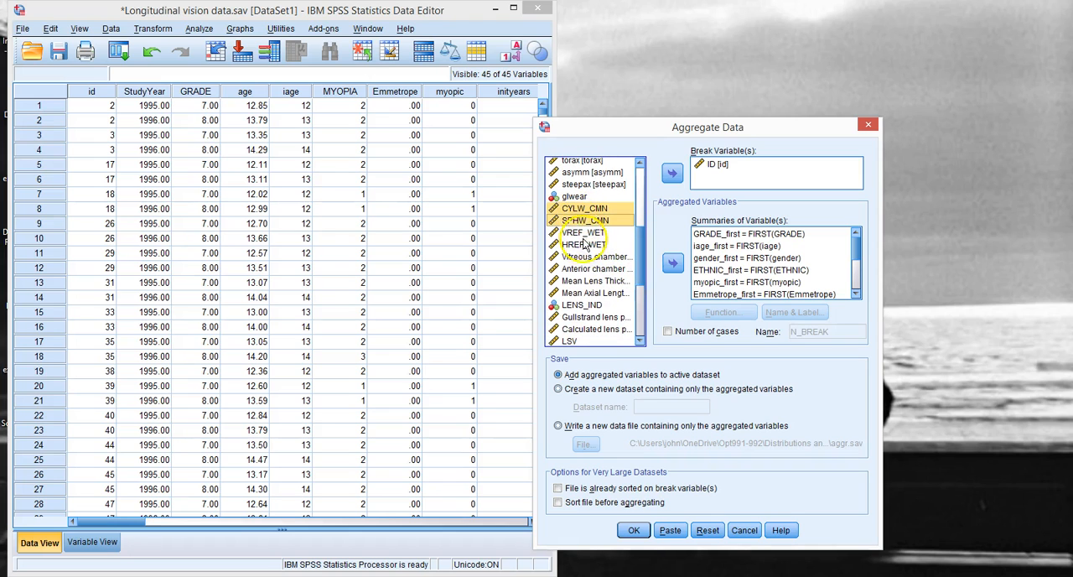
pyautogui.keyDown('ctrl'); pyautogui.click(585, 260); pyautogui.keyUp('ctrl')
pyautogui.keyDown('ctrl'); pyautogui.click(590, 268); pyautogui.keyUp('ctrl')
pyautogui.keyDown('ctrl'); pyautogui.click(590, 280); pyautogui.keyUp('ctrl')
pyautogui.keyDown('ctrl'); pyautogui.click(589, 293); pyautogui.keyUp('ctrl')
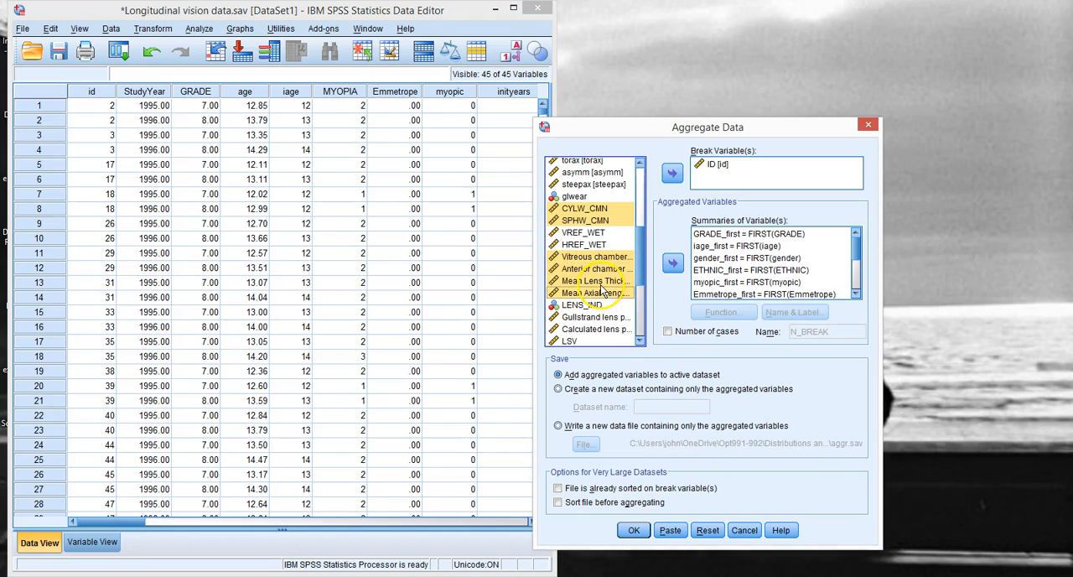
pyautogui.click(672, 265)
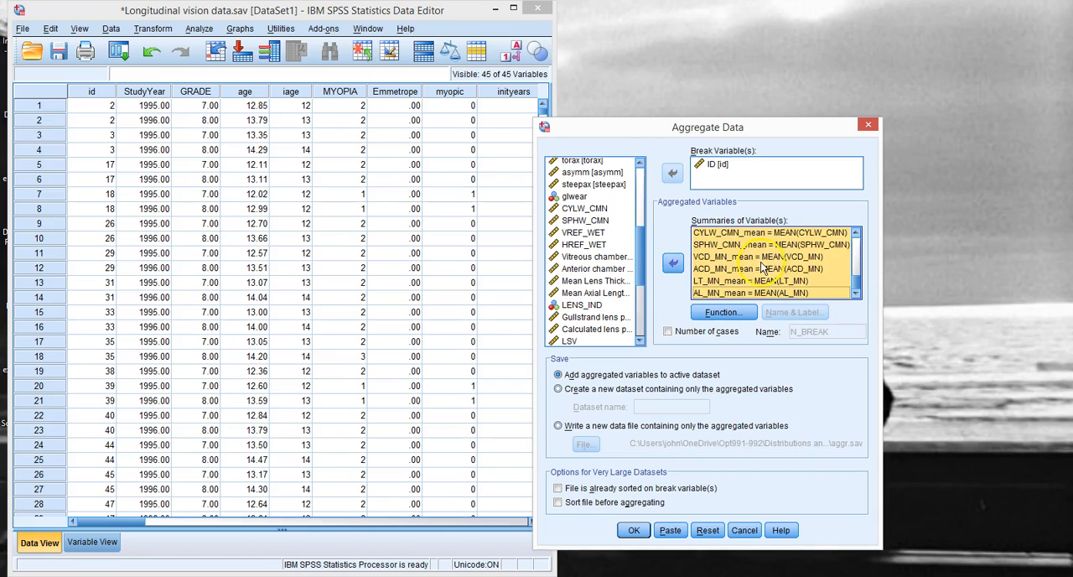
# Step: Set the aggregate function of the eight newly added summaries, iage, inityears and CYLW_CMN through AL_MN, to Last
pyautogui.click(723, 312)
pyautogui.click(501, 235)
pyautogui.click(493, 387)
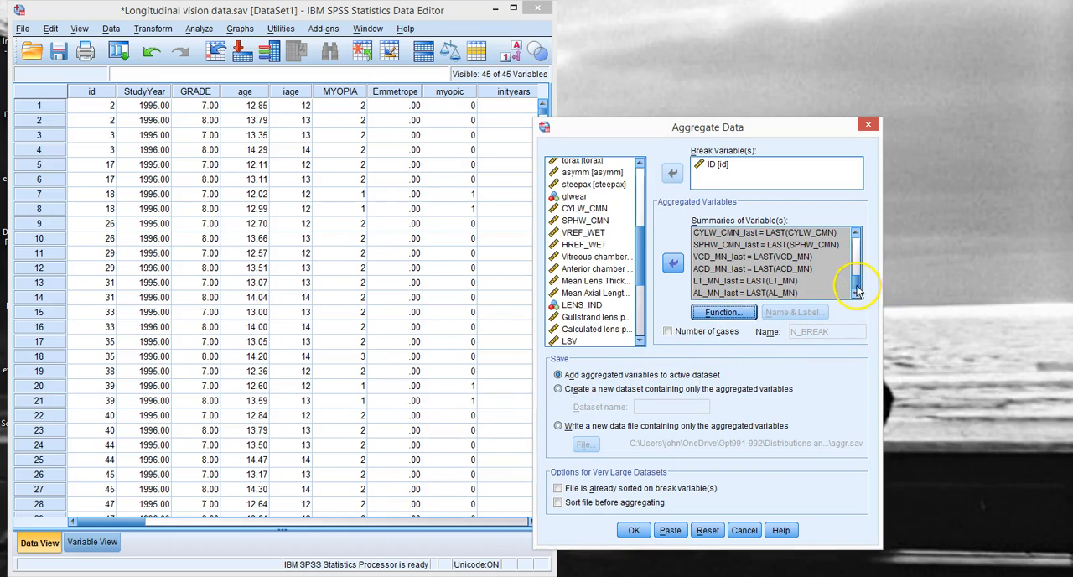
pyautogui.moveTo(859, 287); pyautogui.dragTo(866, 239)
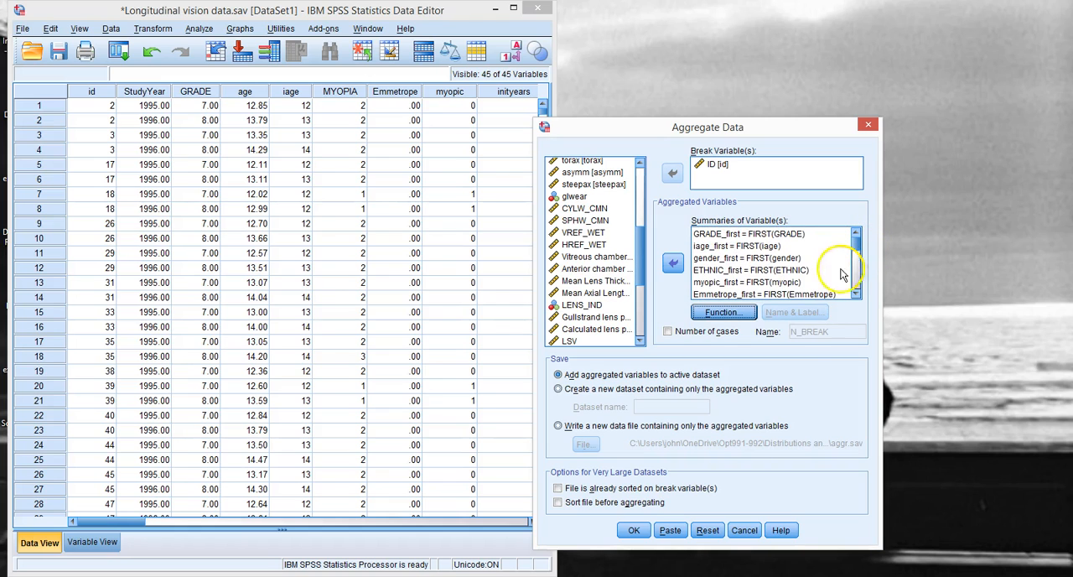
# Step: Save only the aggregated variables to a new dataset named change and run the aggregation
pyautogui.click(559, 391)
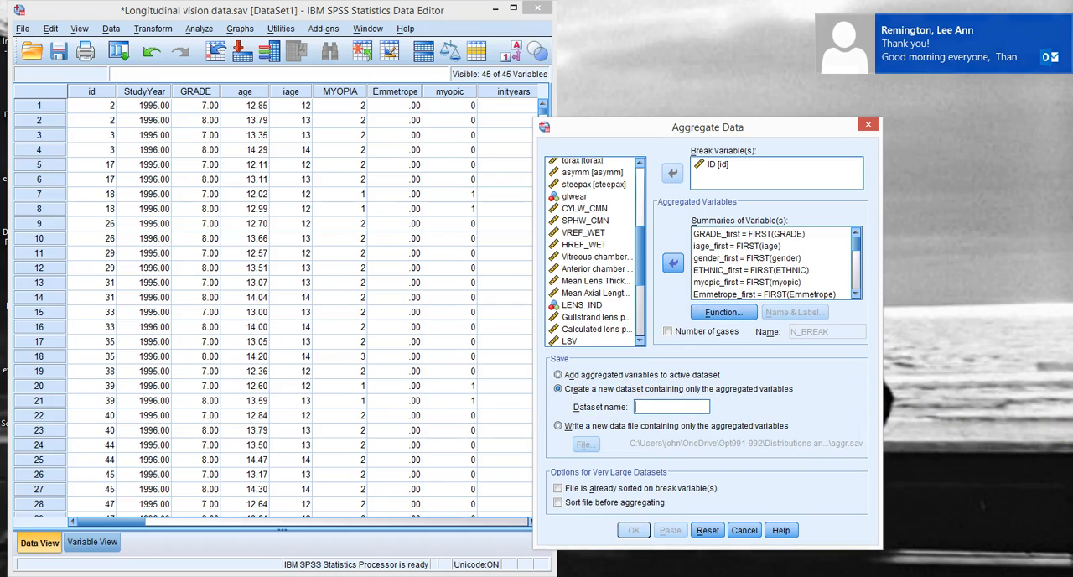
pyautogui.write('change')
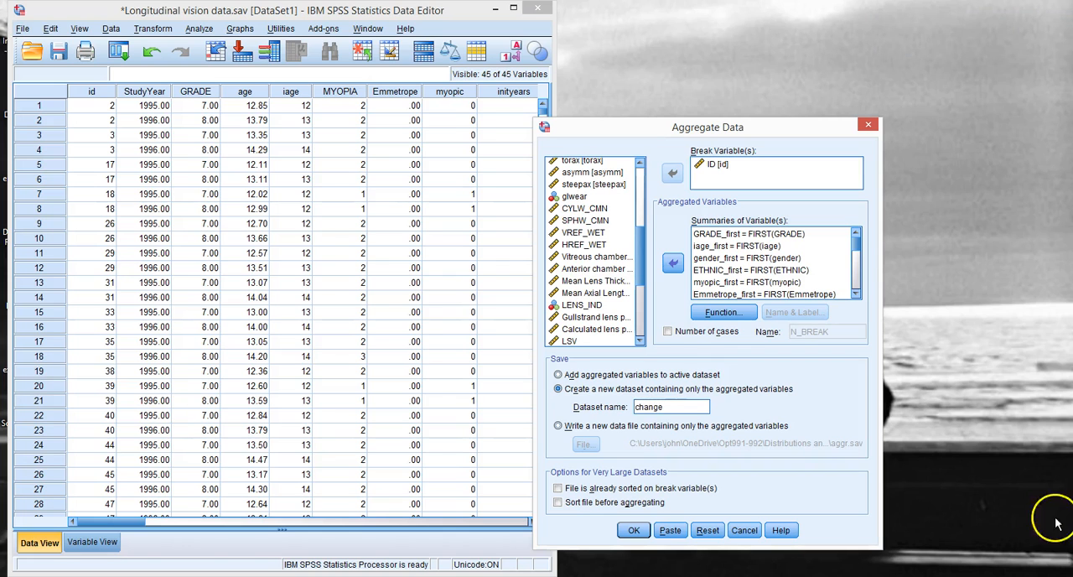
pyautogui.click(632, 531)
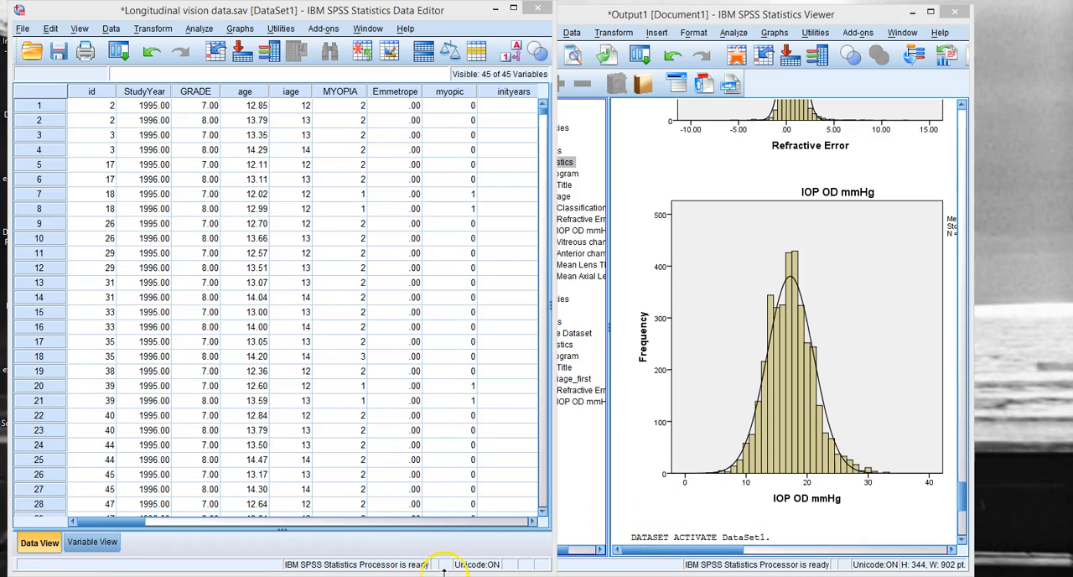
# Step: Switch to the change dataset, show its variable definitions and widen the Name column to fit the full variable names
pyautogui.moveTo(428, 576)
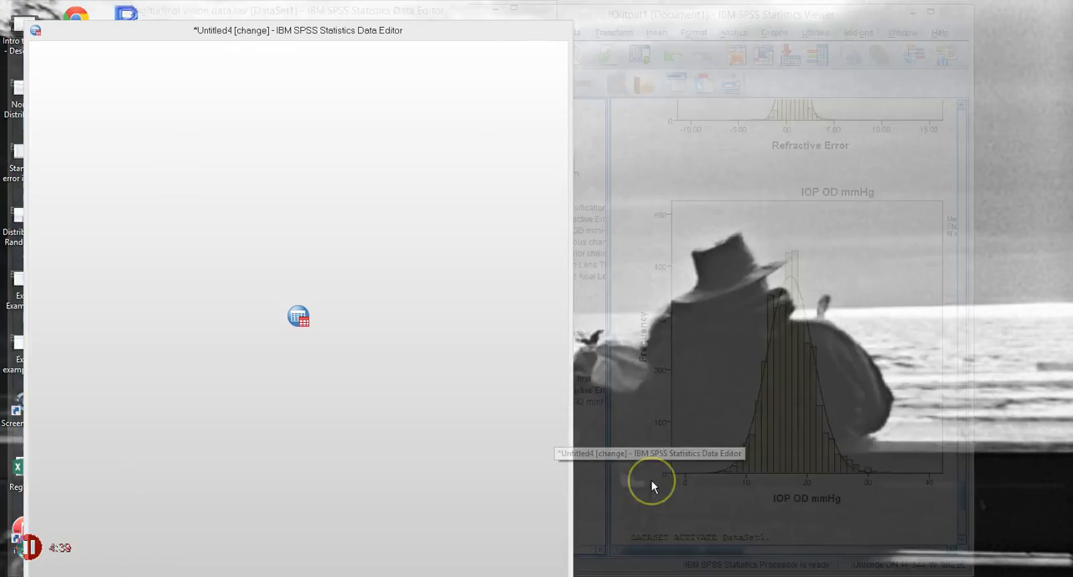
pyautogui.click(652, 485)
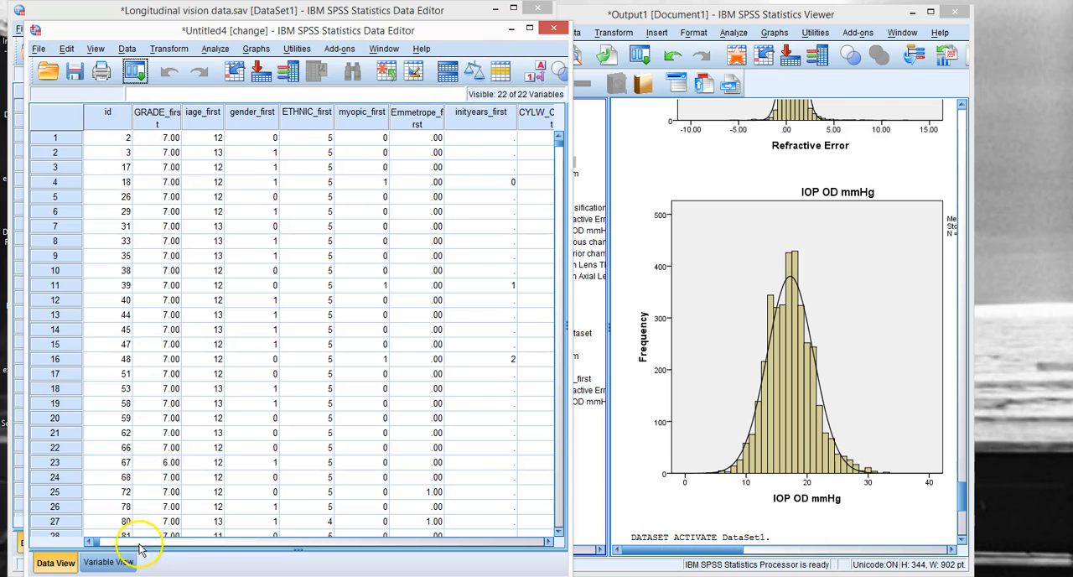
pyautogui.click(108, 563)
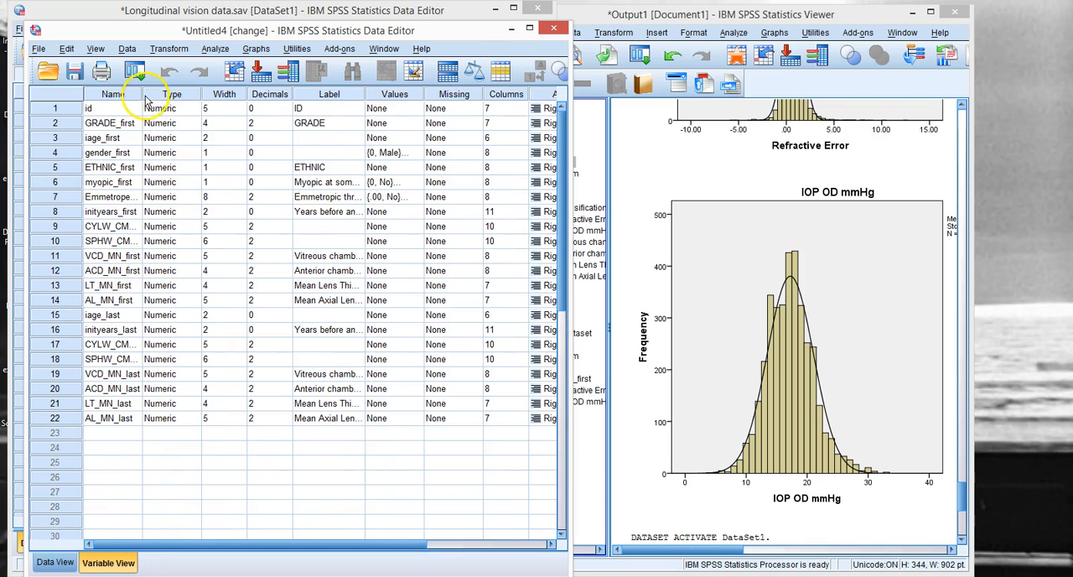
pyautogui.moveTo(143, 93); pyautogui.dragTo(193, 94)
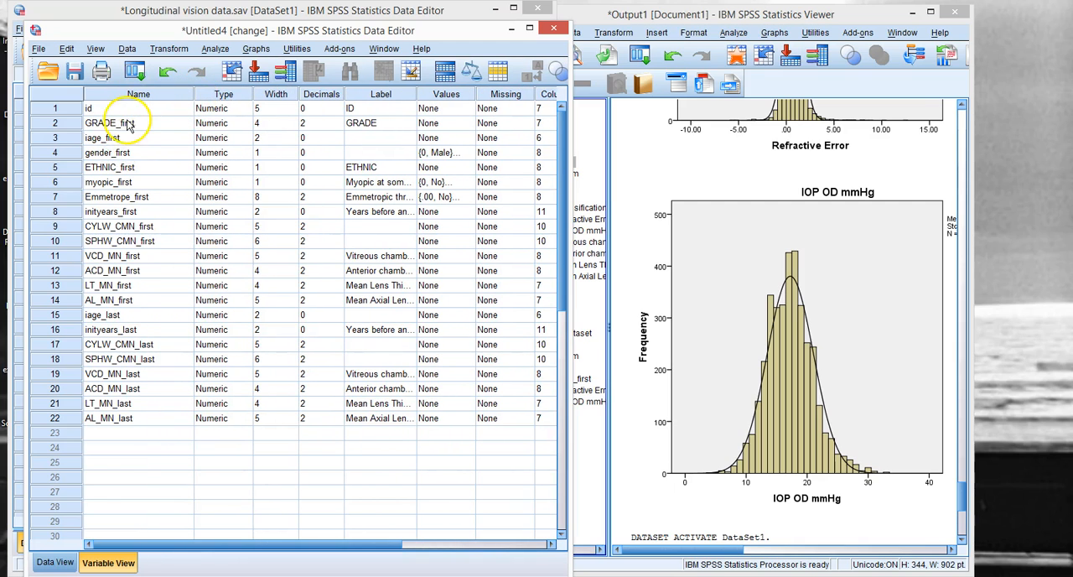